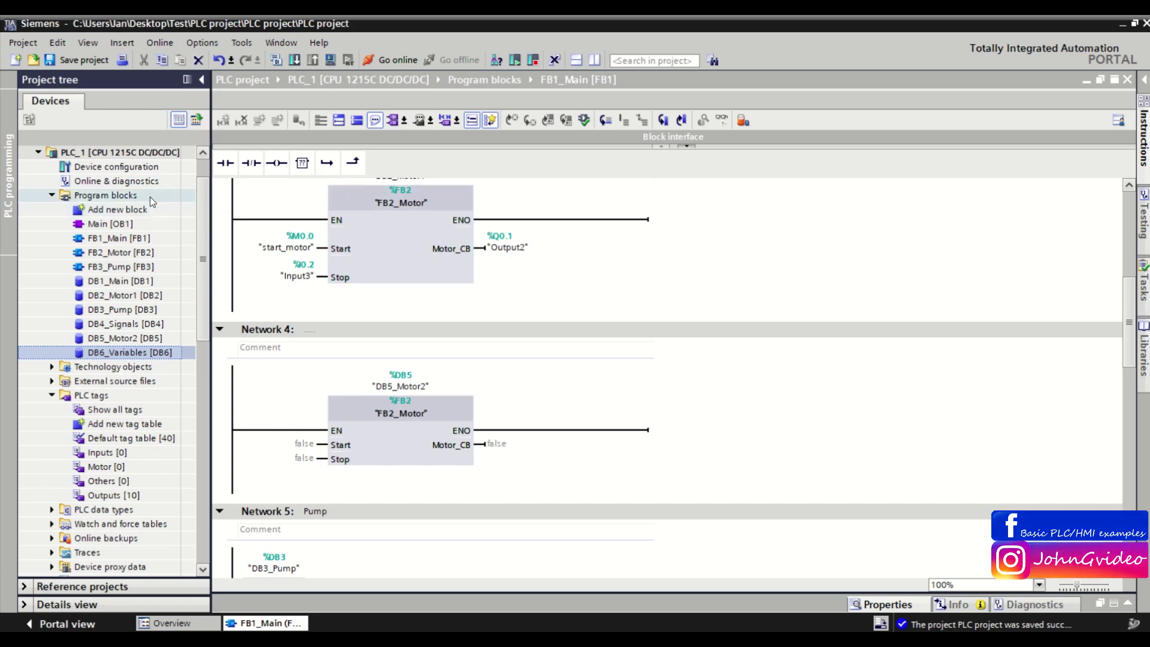
Step: Select FB1_Main, FB2_Motor, DB2_Motor1 and DB4_Signals in Program blocks
left_click(150, 238)
left_click(148, 254)
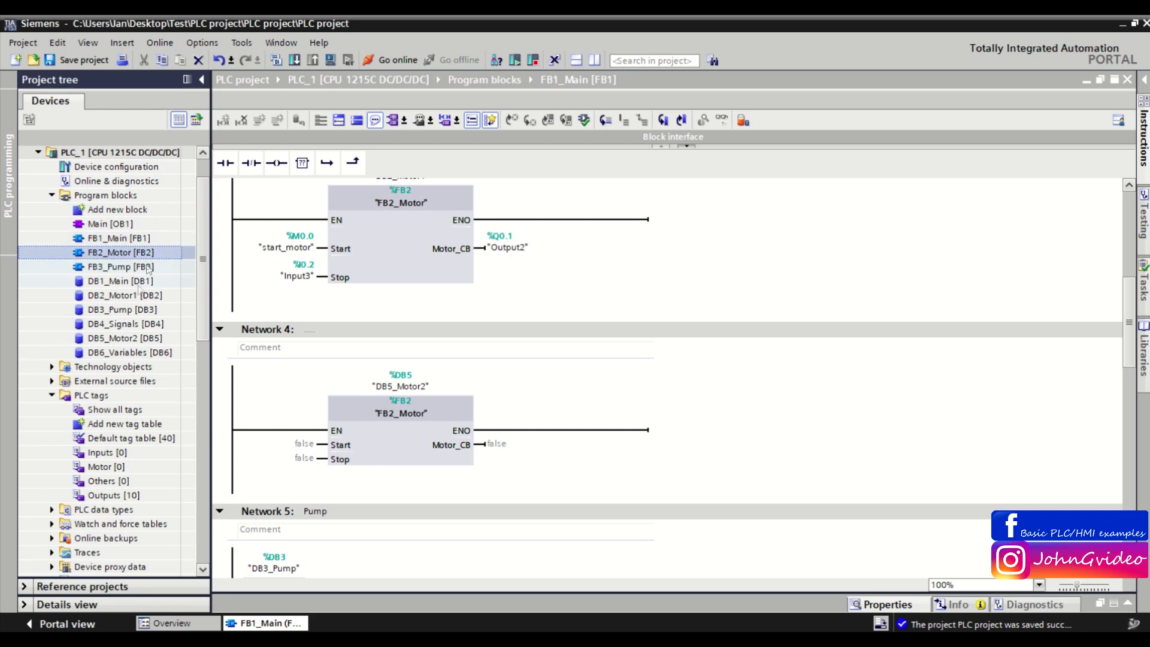
left_click(140, 293)
left_click(133, 324)
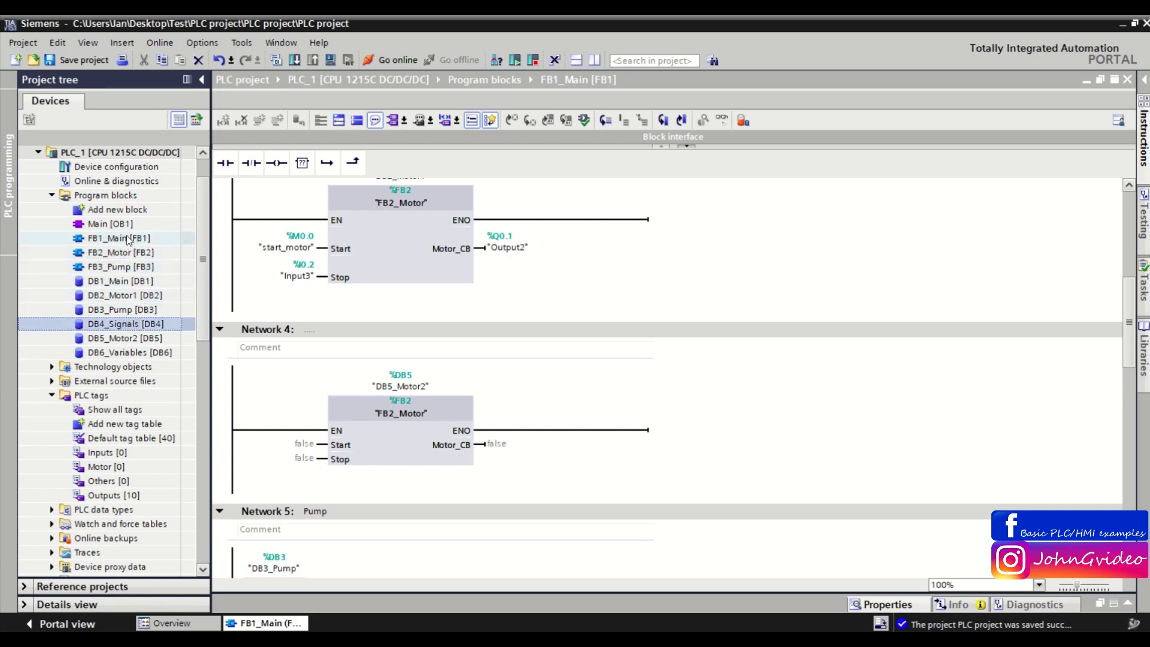
Step: Add a new group named Main under Program blocks
right_click(106, 195)
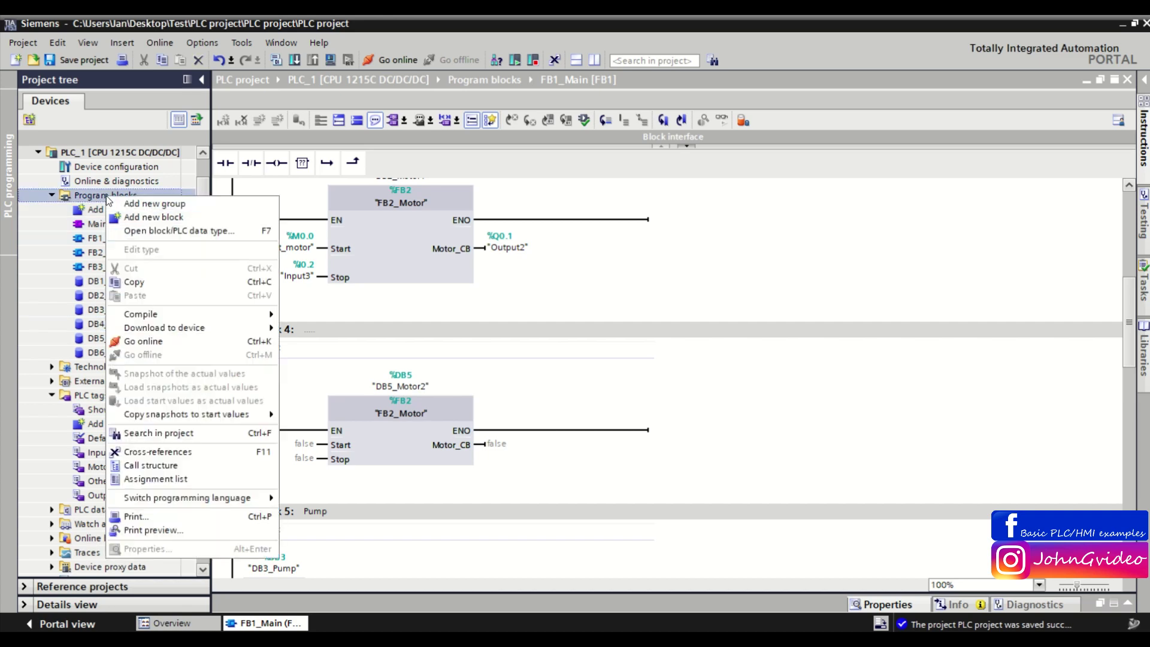
left_click(146, 205)
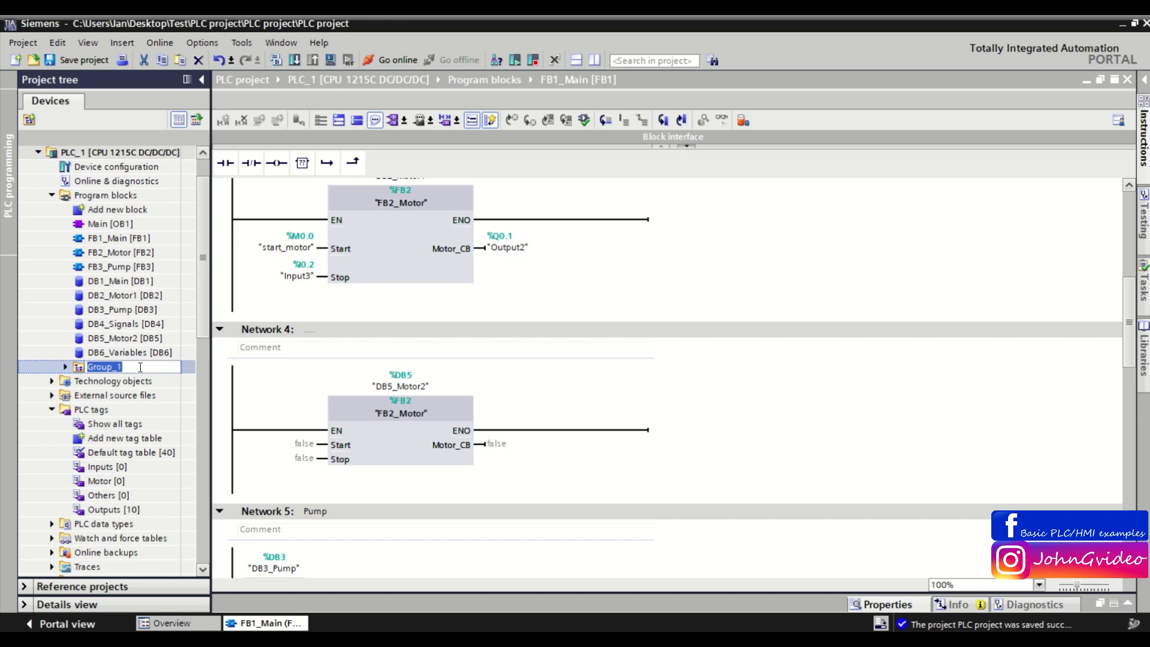
type("Main")
key("ctrl+a")
left_click(102, 197)
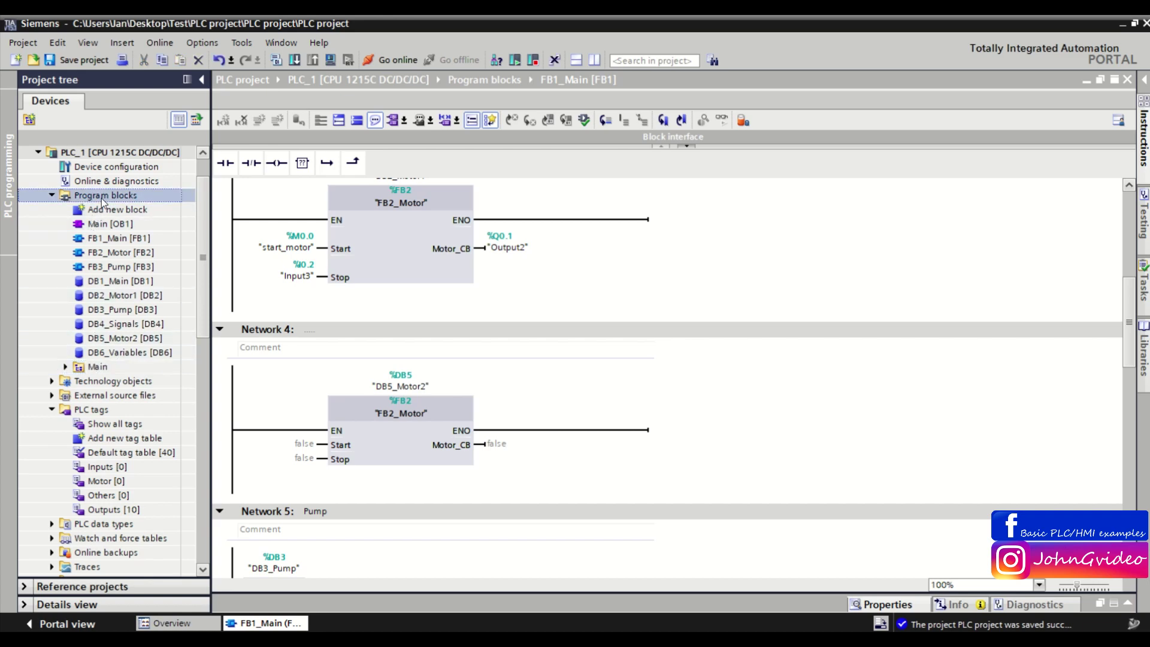
Step: Add two more Program blocks groups named Motors and Others
right_click(102, 199)
left_click(127, 205)
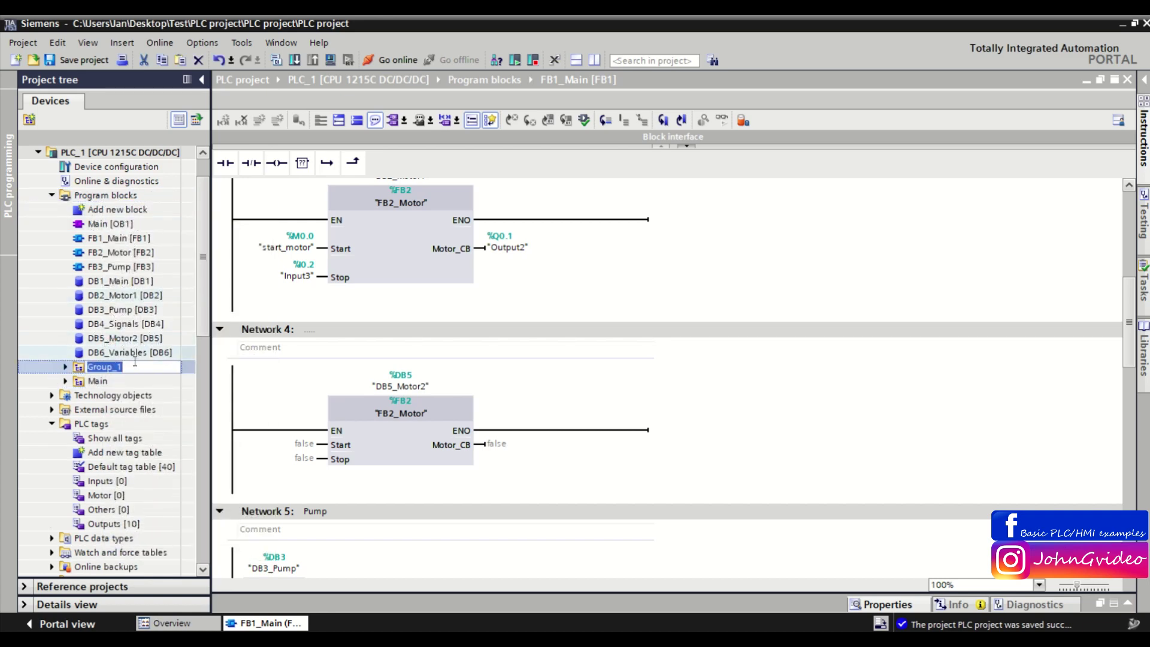
type("Motors")
left_click(117, 195)
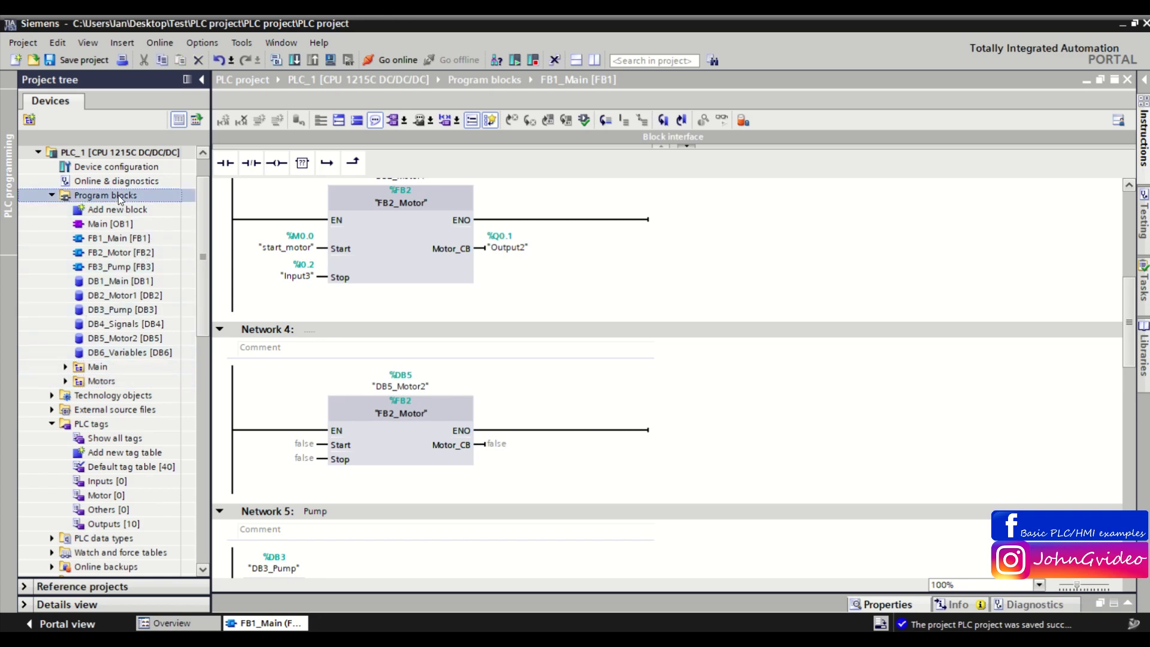
right_click(117, 195)
left_click(138, 204)
type("Others")
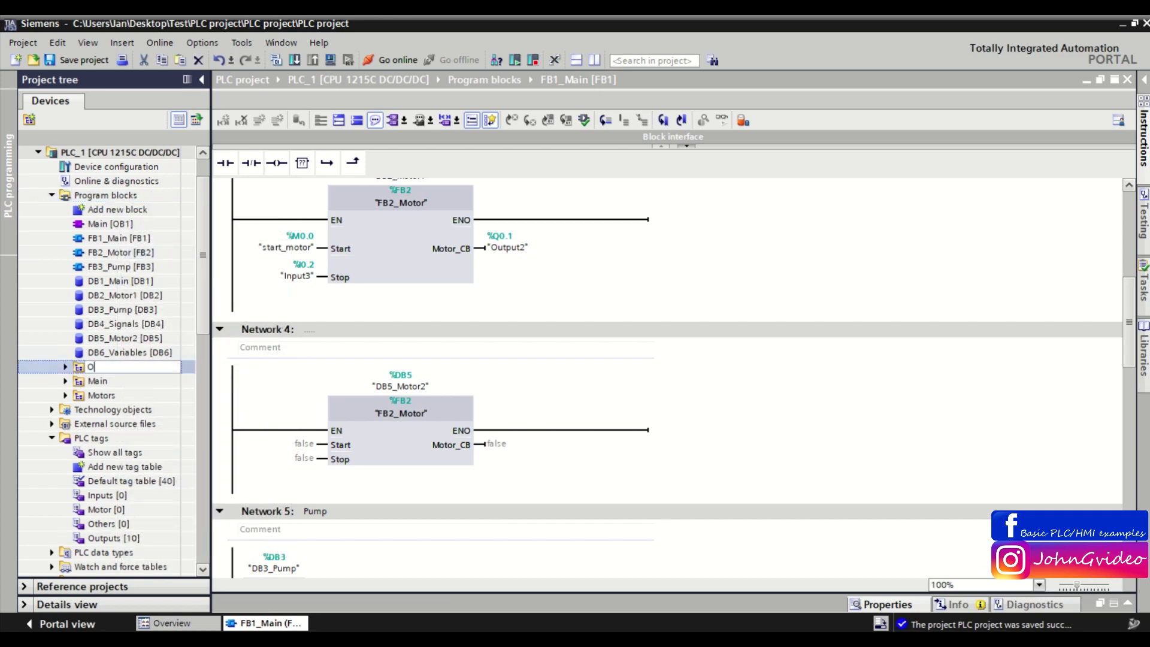
left_click(111, 224)
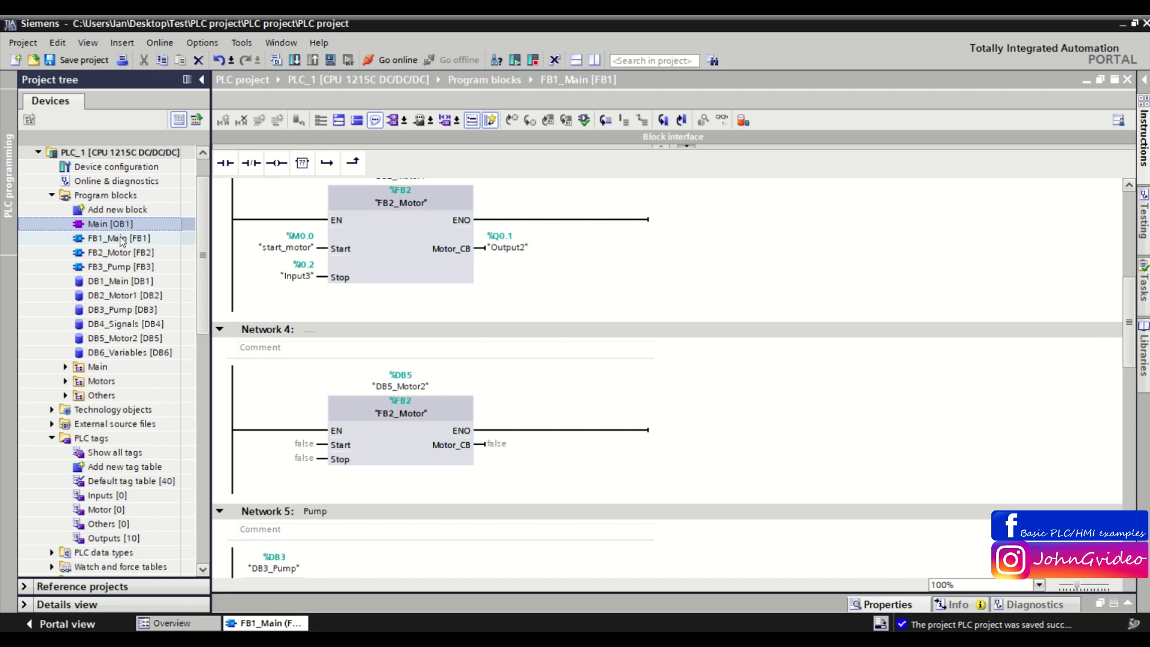
Step: Move Main [OB1], FB1_Main and DB1_Main into the Main group and check its contents
left_click(120, 238, "ctrl")
left_click(128, 280, "ctrl")
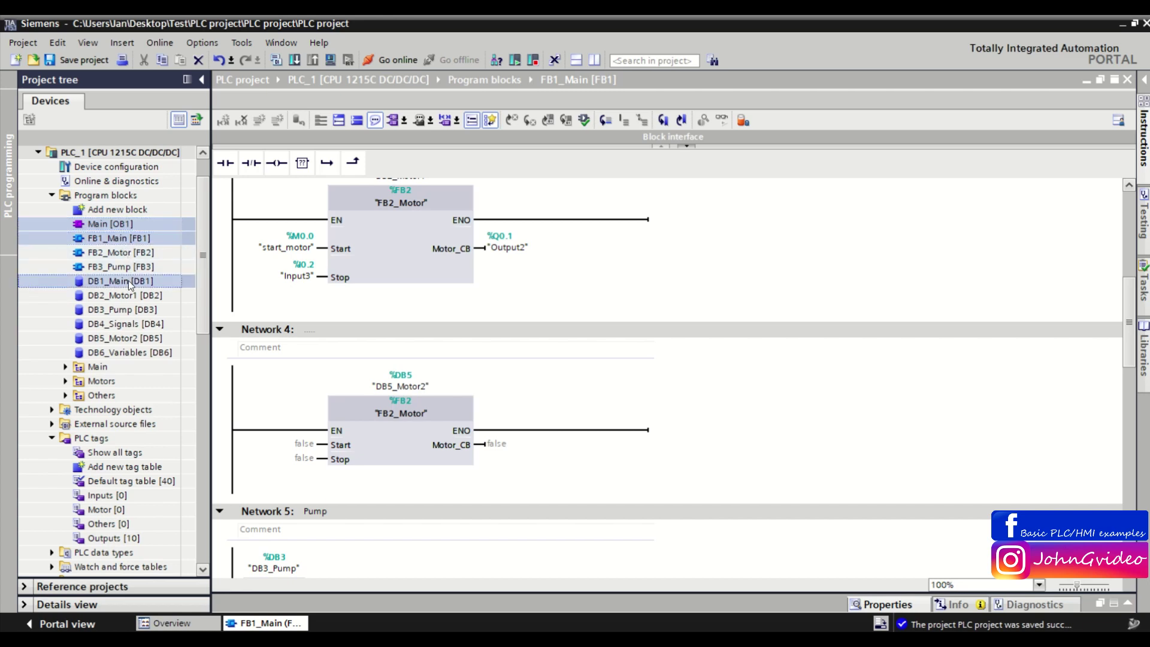
left_click_drag(119, 228, 93, 370)
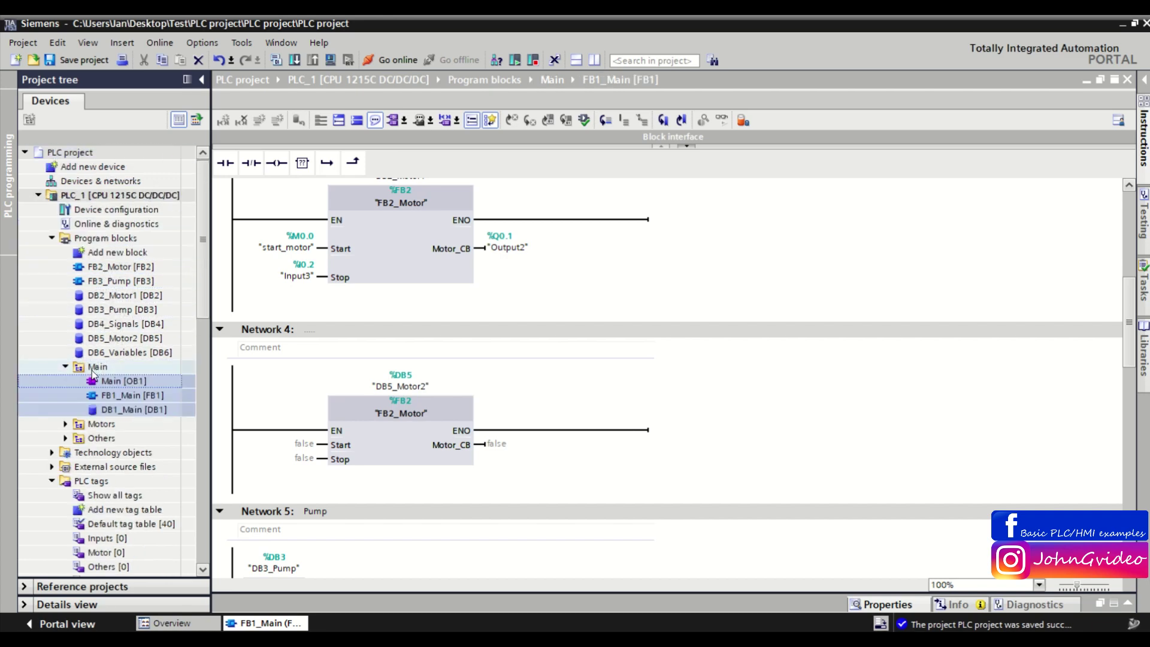
left_click(108, 397)
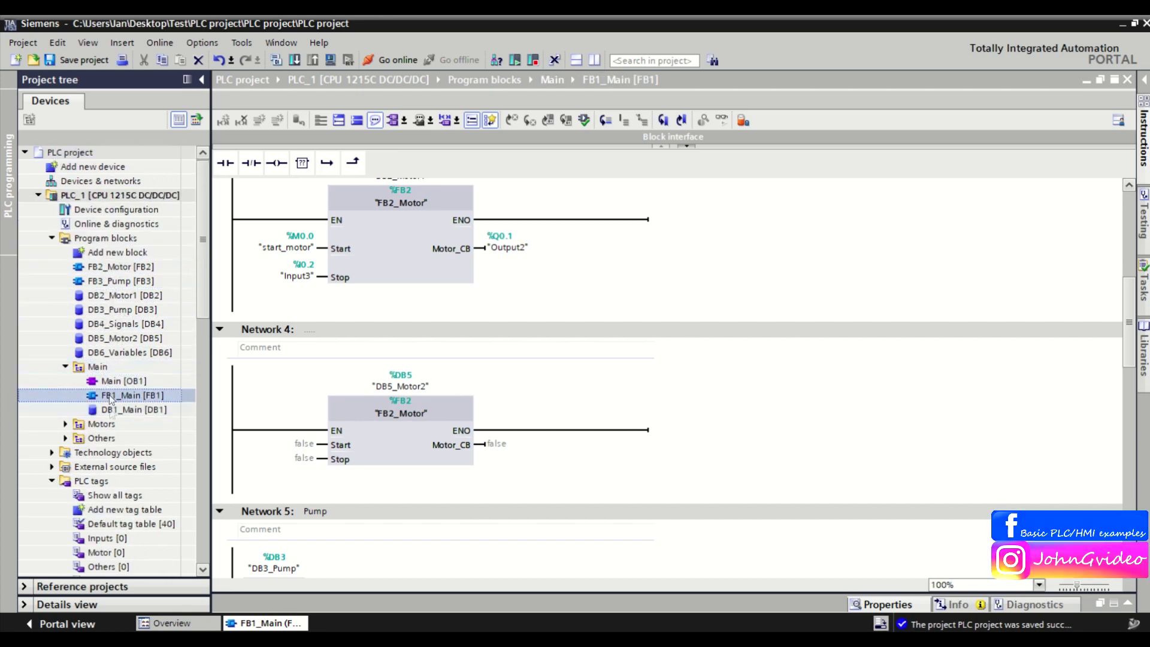
left_click(104, 407)
left_click(90, 368)
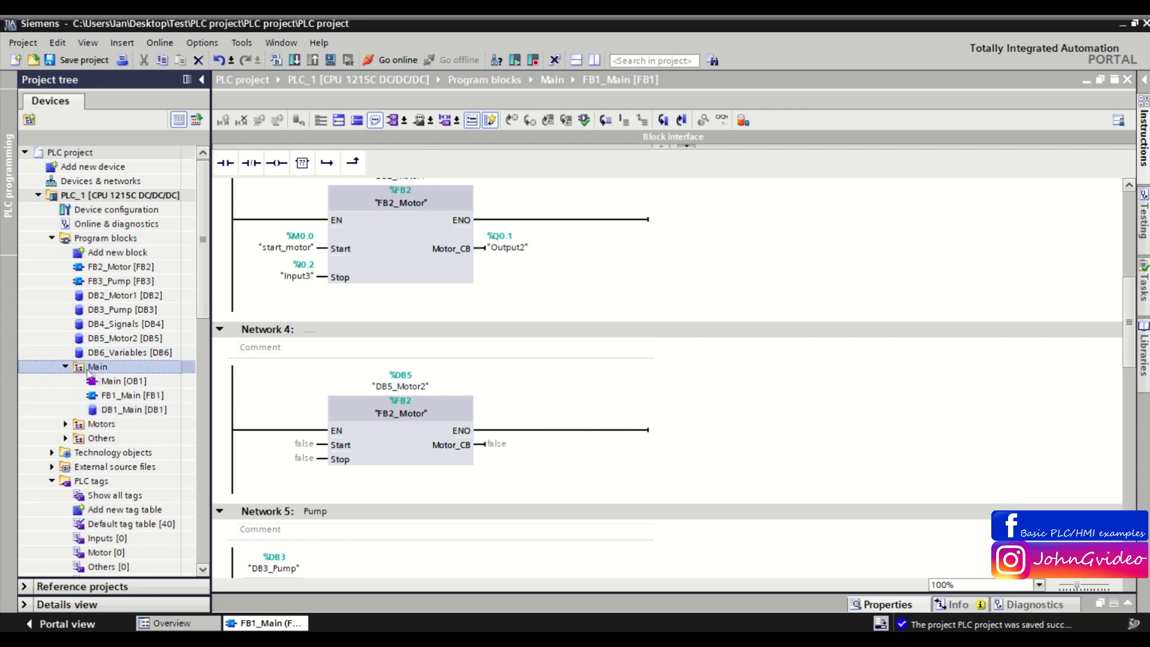
left_click(101, 382)
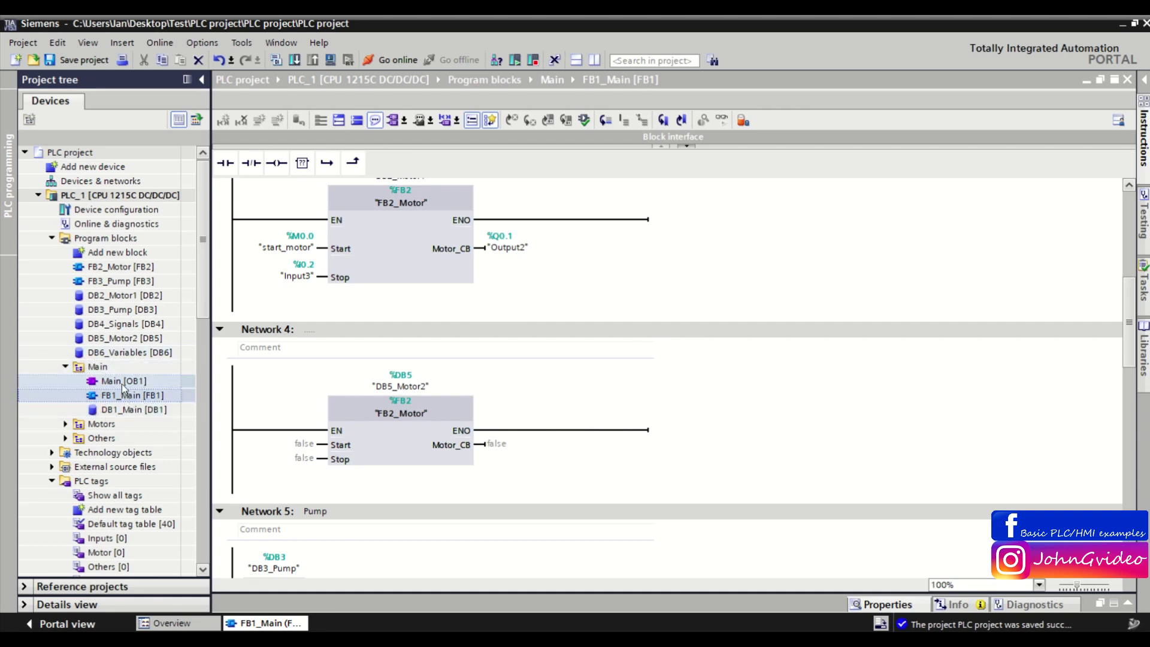
left_click(126, 410)
left_click(86, 369)
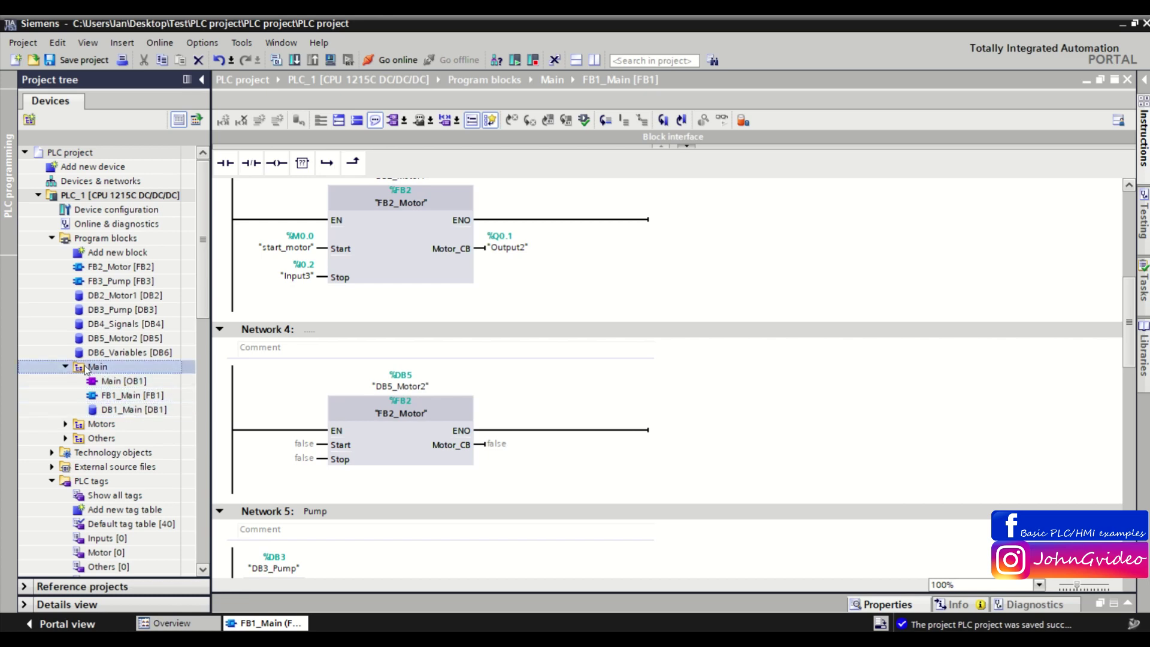
Step: Move FB2_Motor, DB2_Motor1 and DB5_Motor2 into the Motors group
left_click(90, 267)
left_click(117, 295, "ctrl")
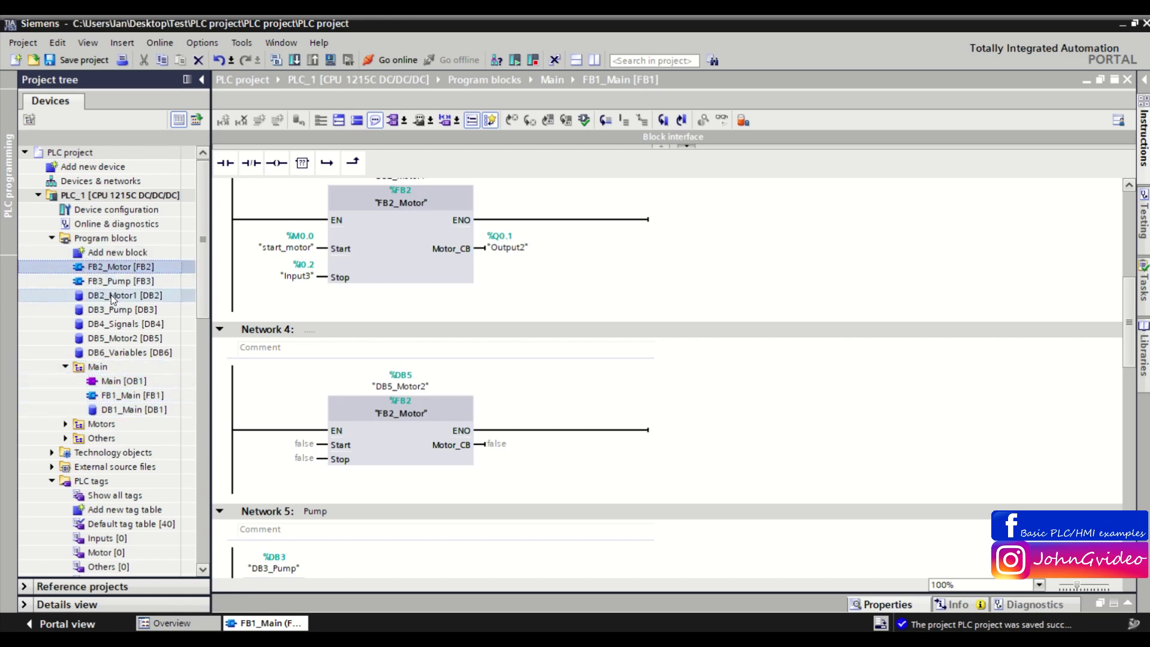
left_click(188, 339, "ctrl")
left_click_drag(113, 267, 101, 424)
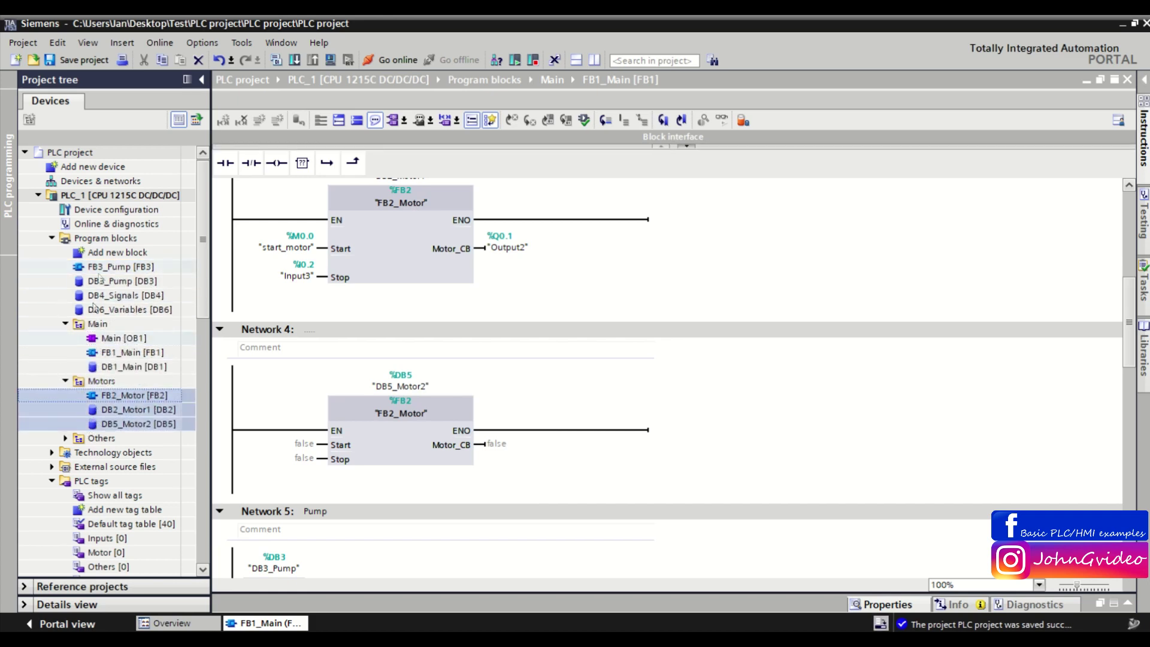
Step: Move FB3_Pump, DB3_Pump, DB4_Signals and DB6_Variables into the Others group
left_click(106, 269)
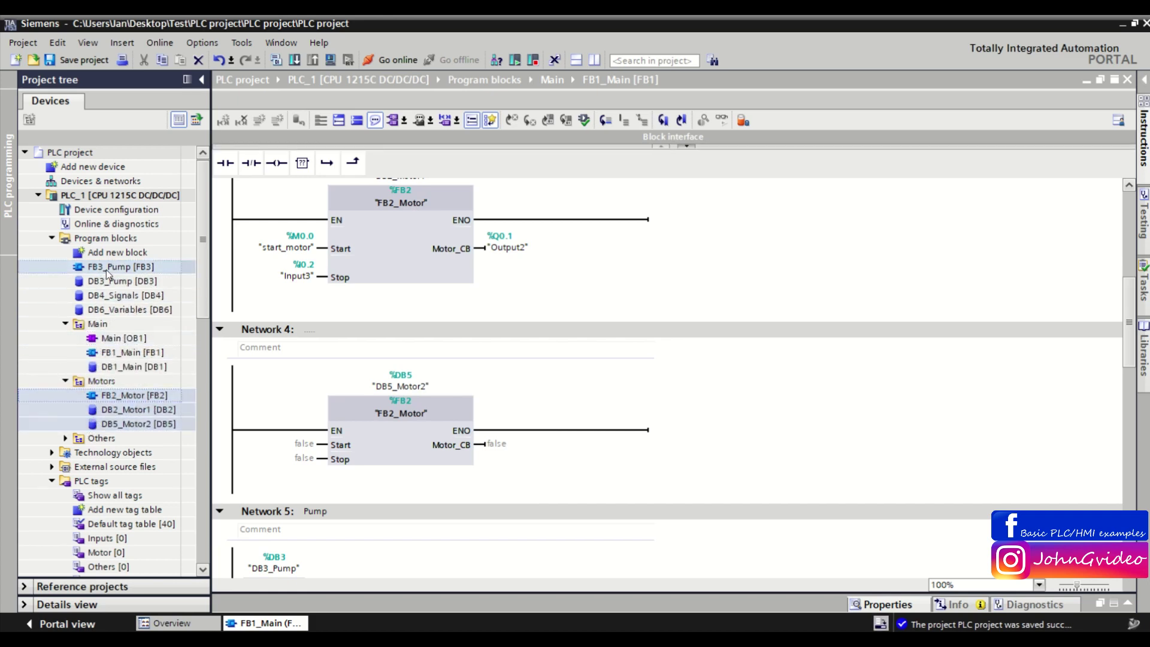
left_click(125, 311, "shift")
left_click_drag(114, 268, 81, 442)
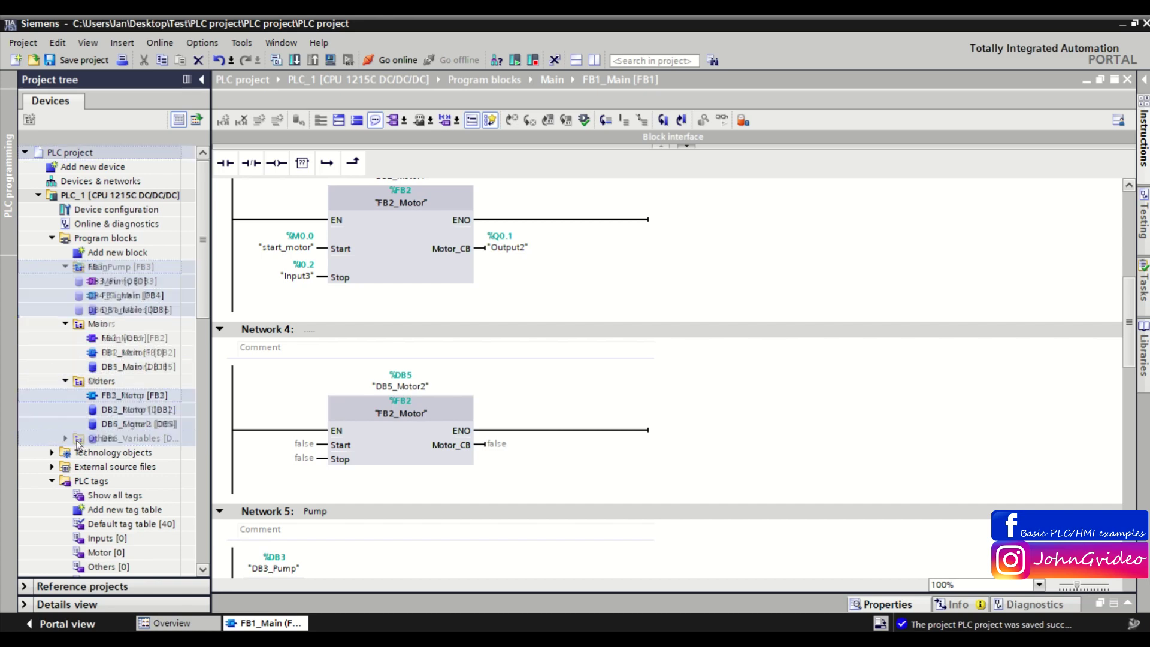
left_click(65, 266)
Step: Collapse the groups and open FB2_Motor from Motors to show its Start Motor and Stop Motor networks
left_click(66, 281)
left_click(65, 295)
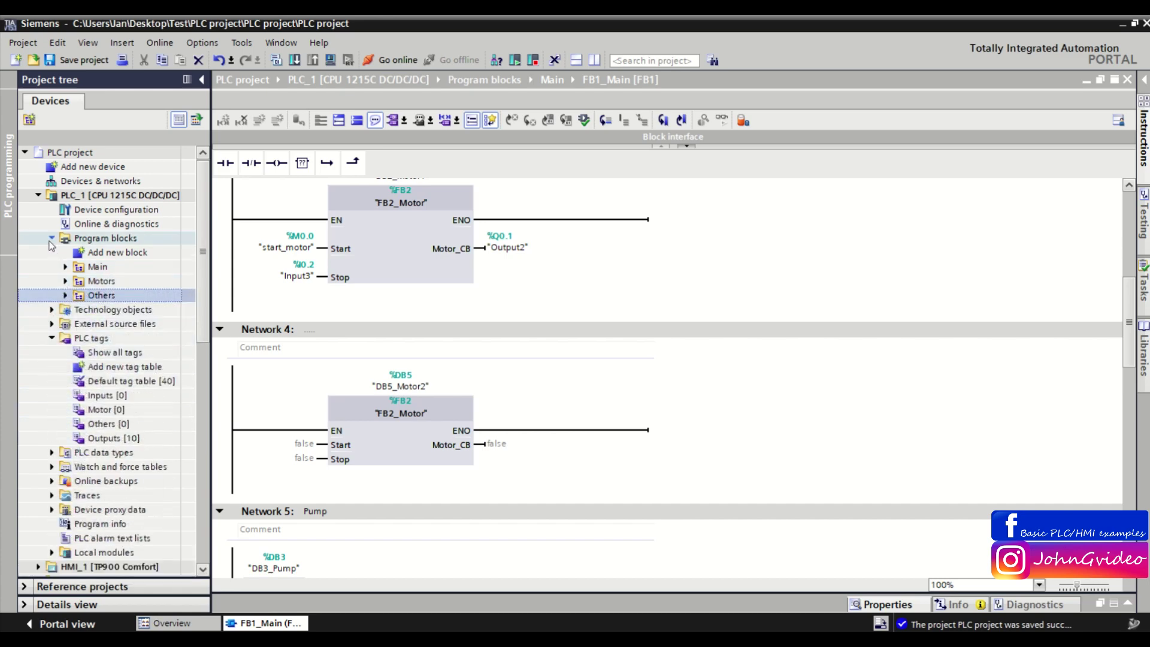
left_click(51, 239)
left_click(51, 240)
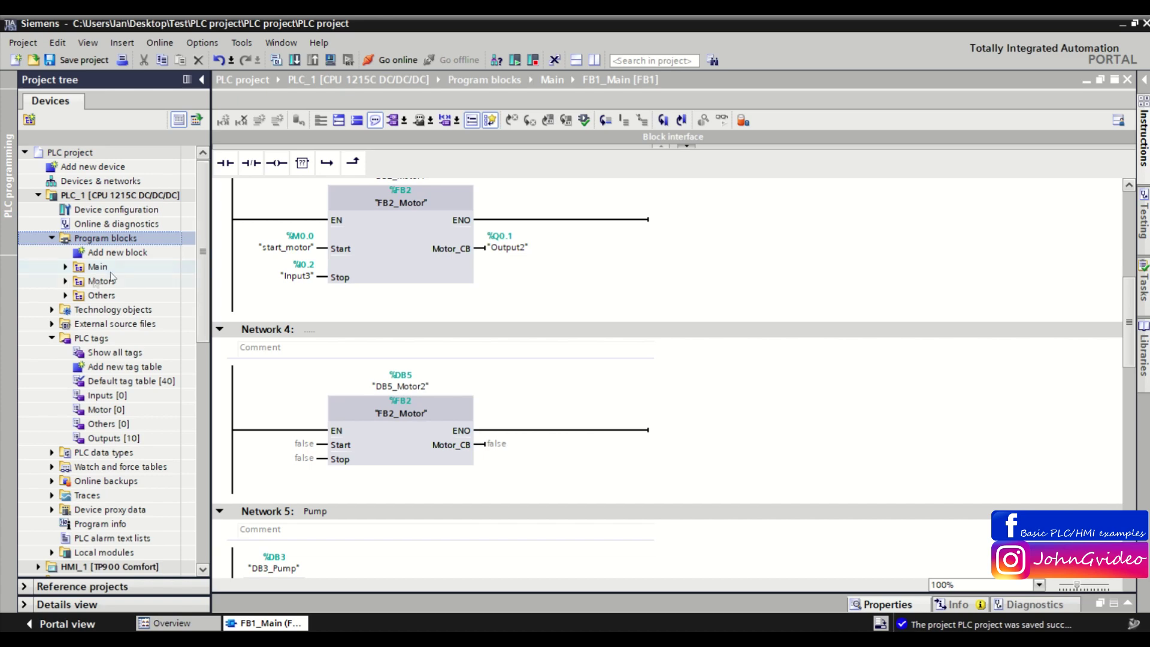
left_click(66, 282)
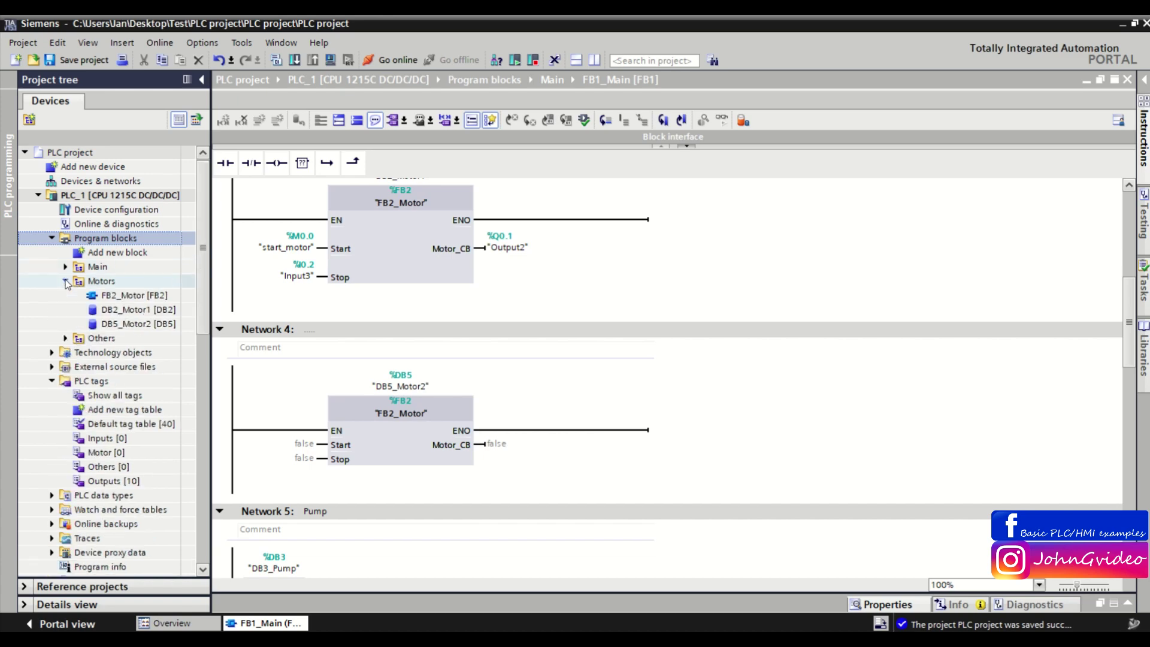
left_click(116, 295)
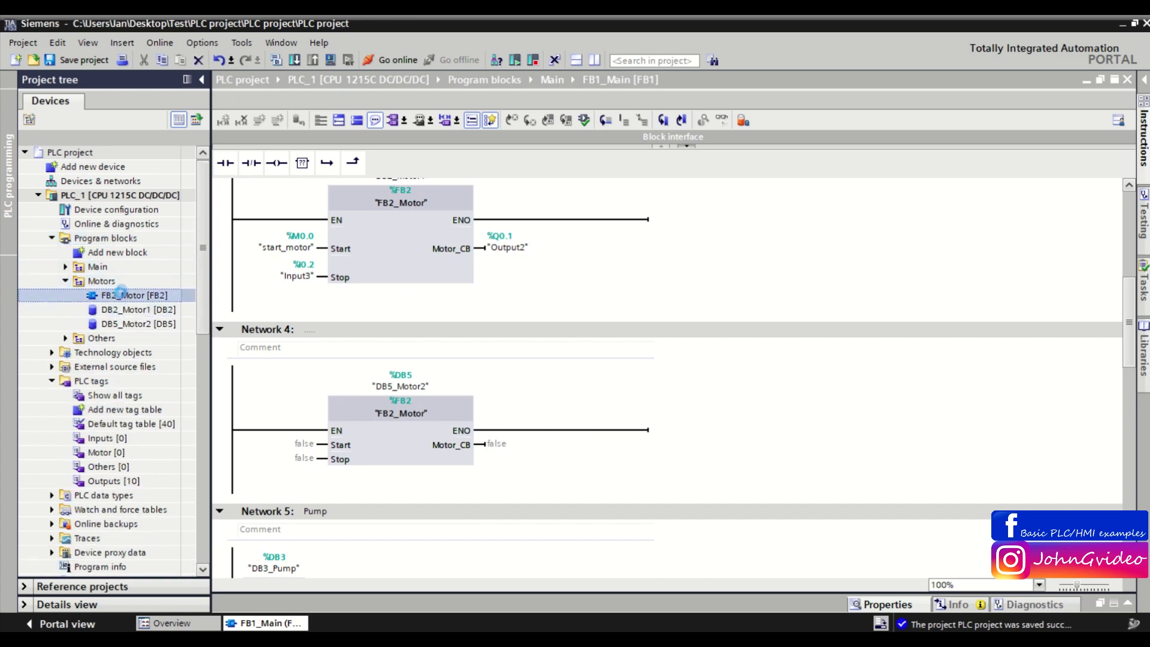
left_click_drag(118, 293, 472, 285)
left_click_drag(472, 285, 471, 285)
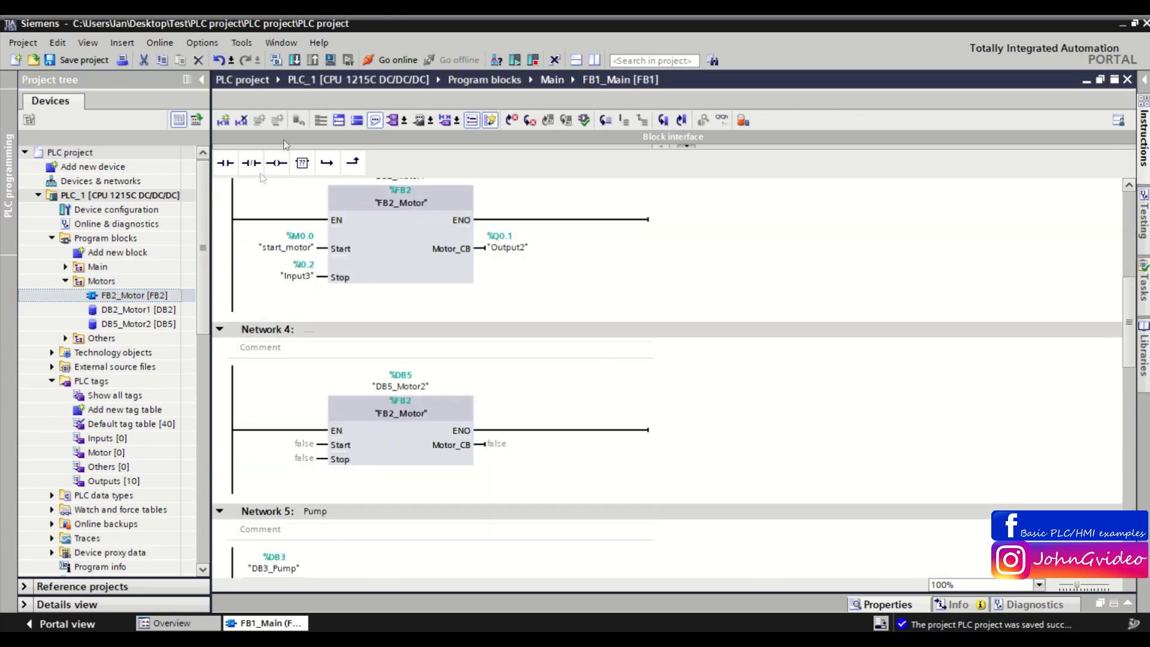
Step: Collapse Program blocks and add an InputsOutputs group under PLC tags
left_click(66, 281)
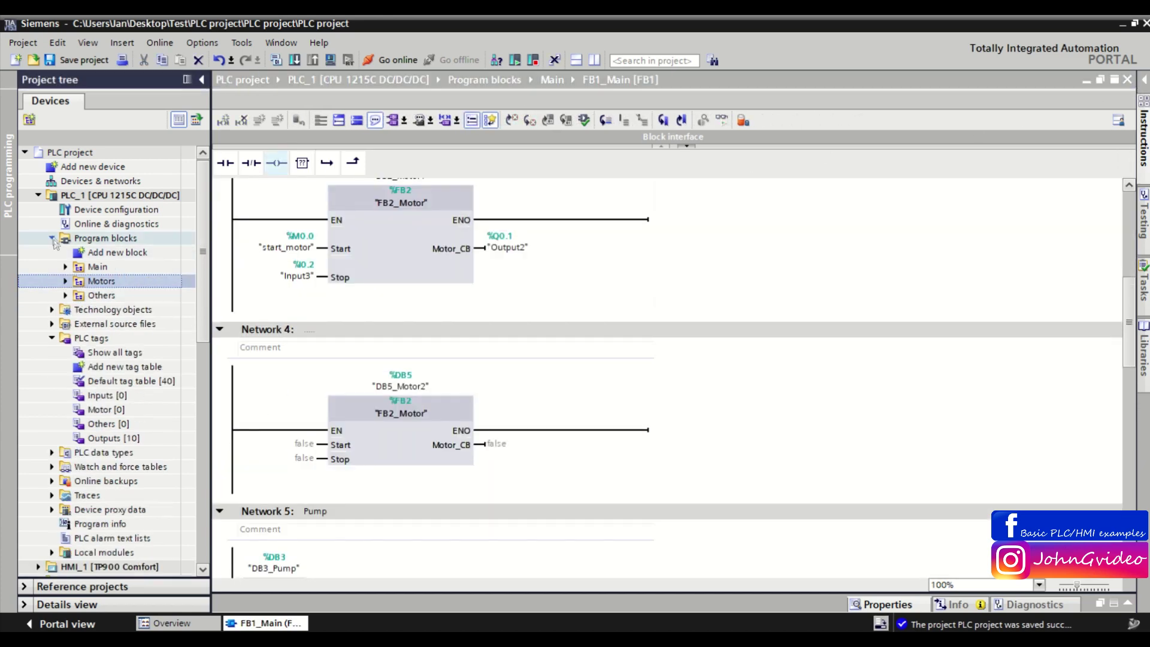
left_click(52, 238)
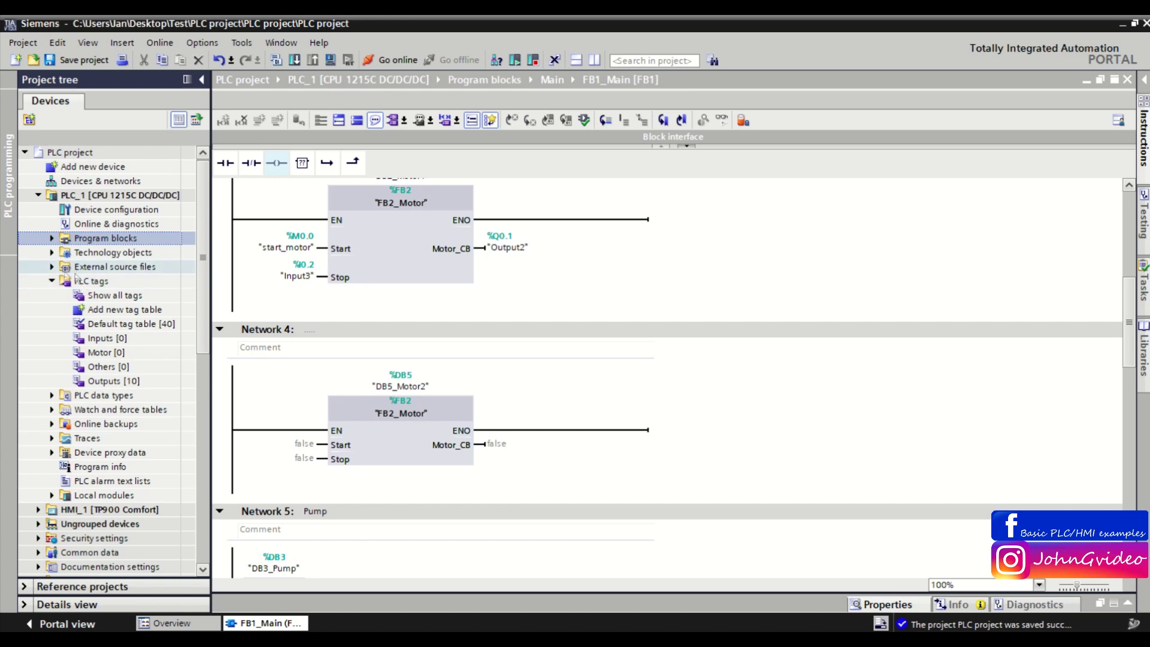
right_click(65, 281)
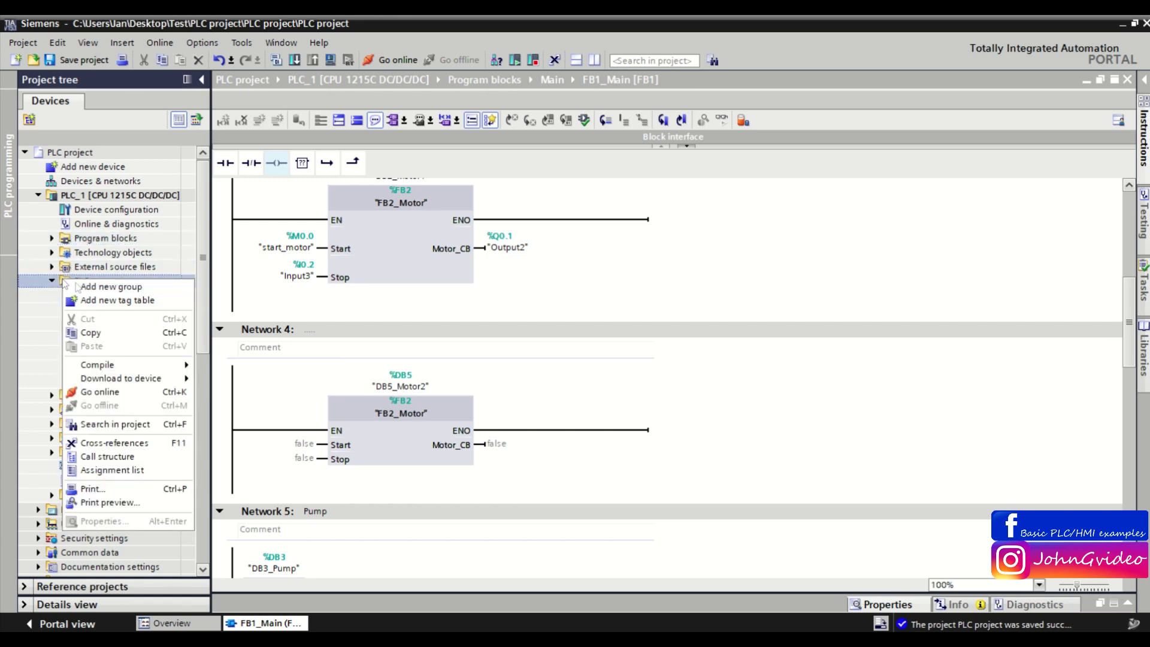
left_click(98, 287)
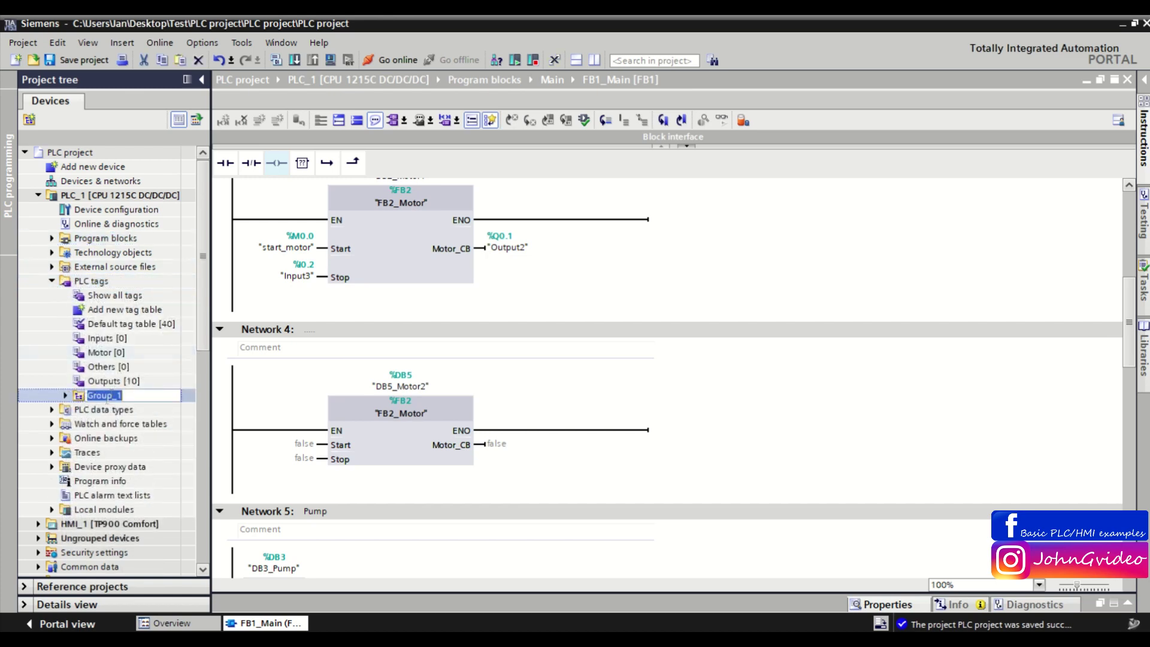
type("InputsOutput")
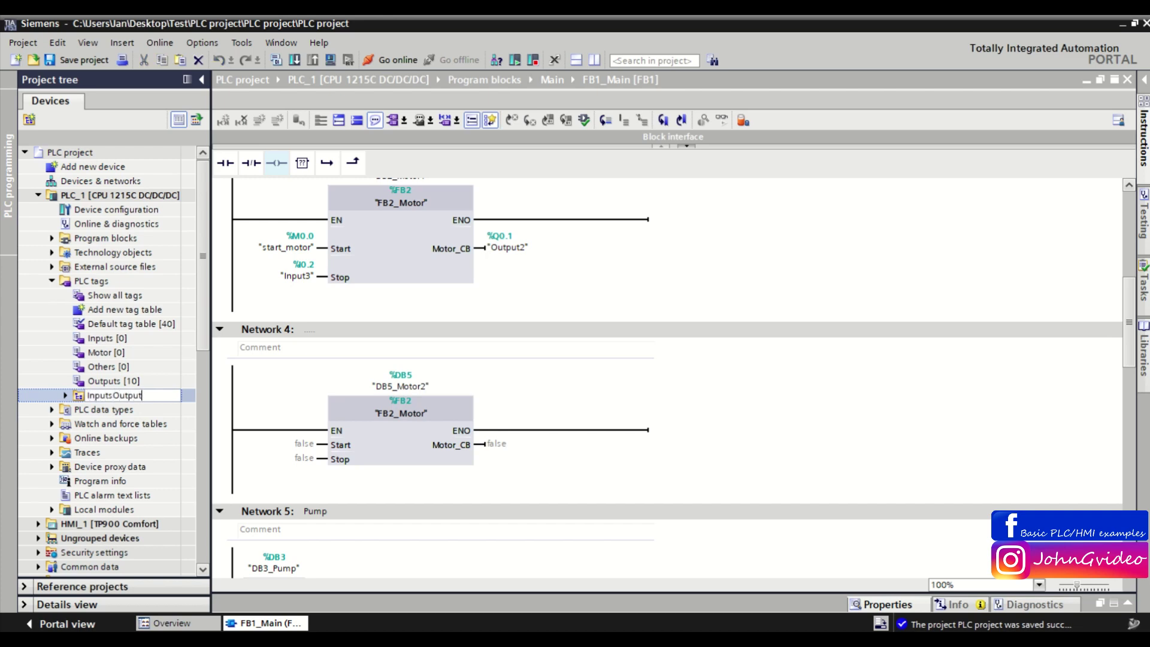
type("s")
key("Return")
Step: Add two more PLC tag groups named Motors and Others
right_click(78, 286)
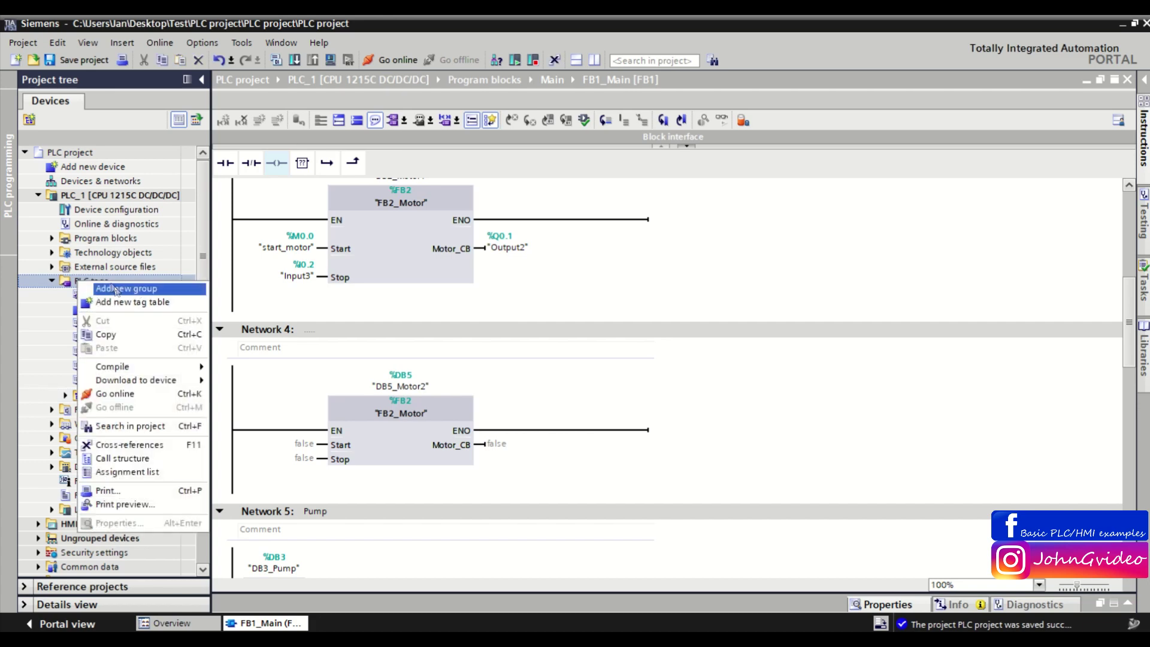
left_click(99, 288)
type("Motors")
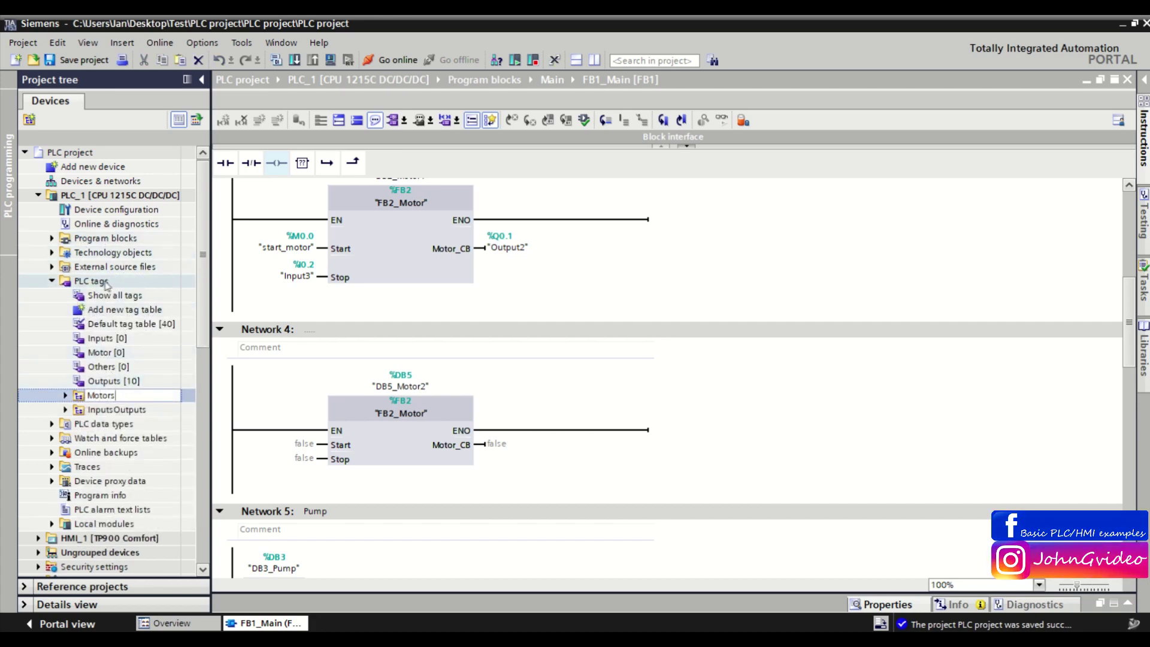
key("Return")
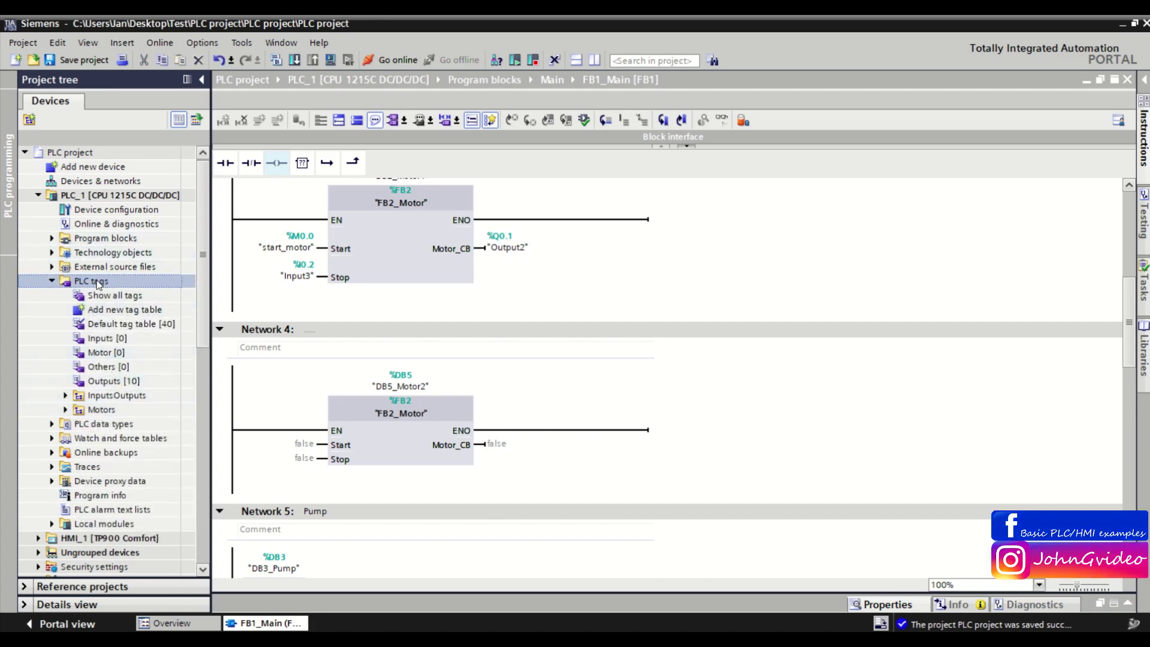
right_click(105, 282)
left_click(125, 285)
type("Others")
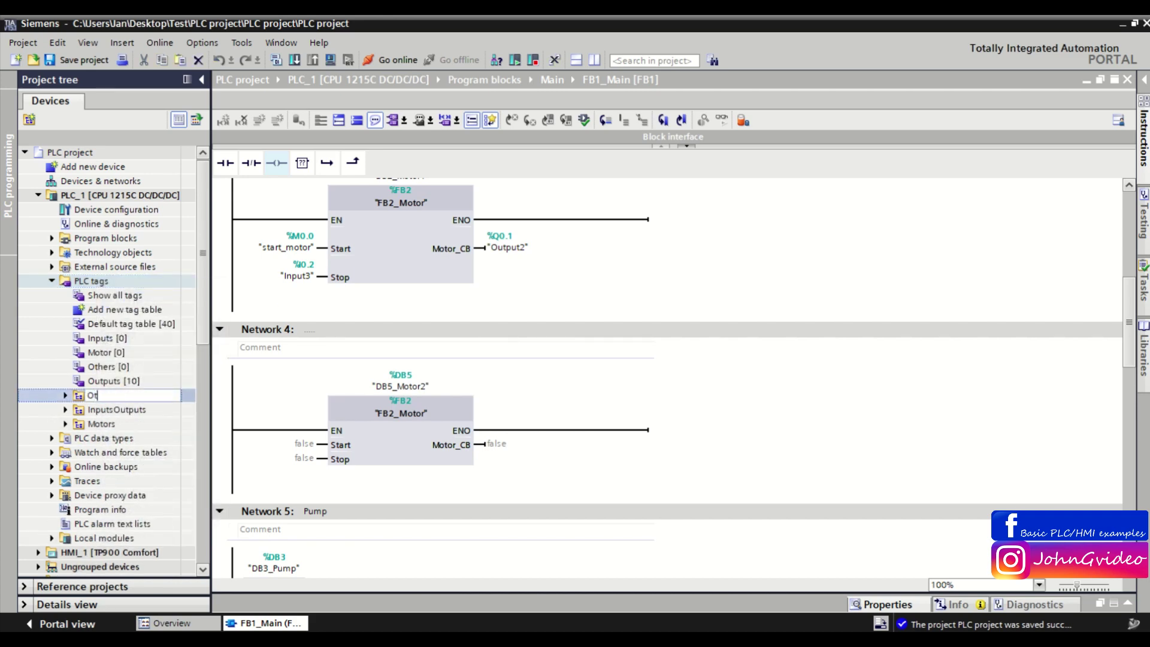
Step: Move the Inputs and Outputs tag tables into the InputsOutputs group
left_click(127, 334)
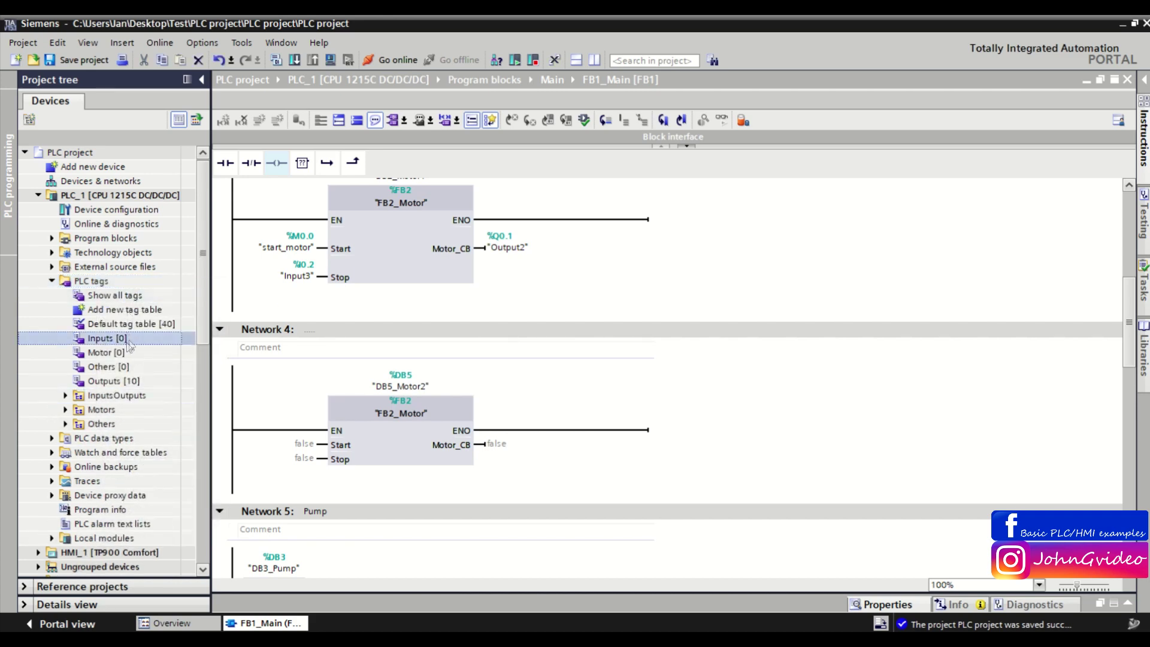
left_click(119, 352, "shift")
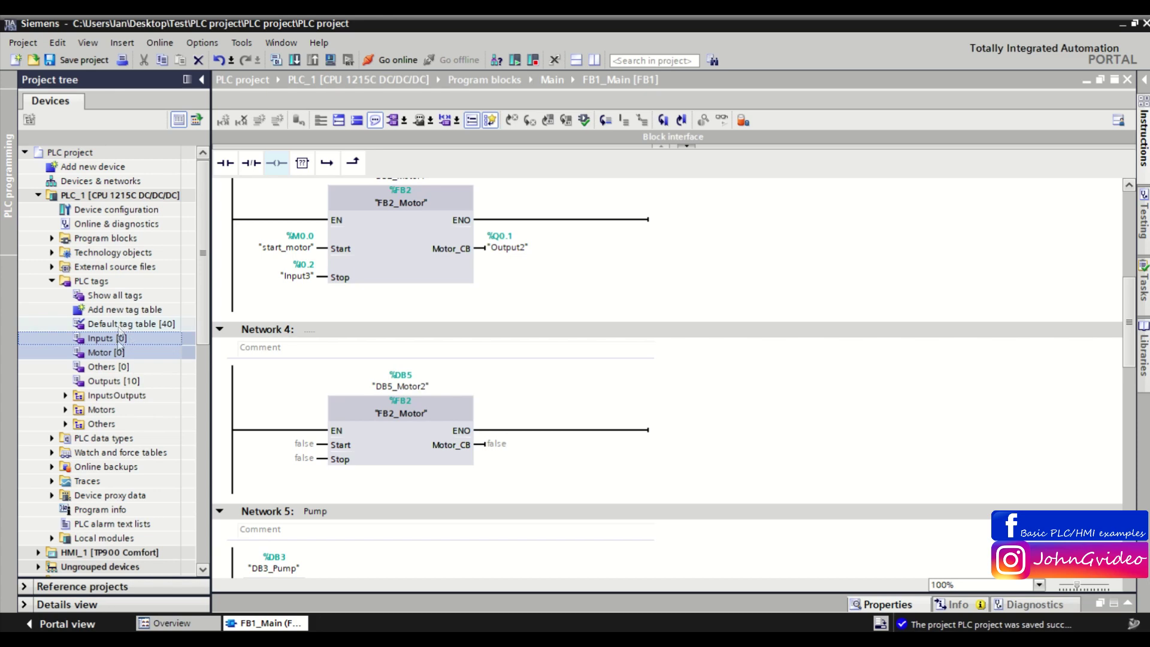
left_click(105, 353, "ctrl")
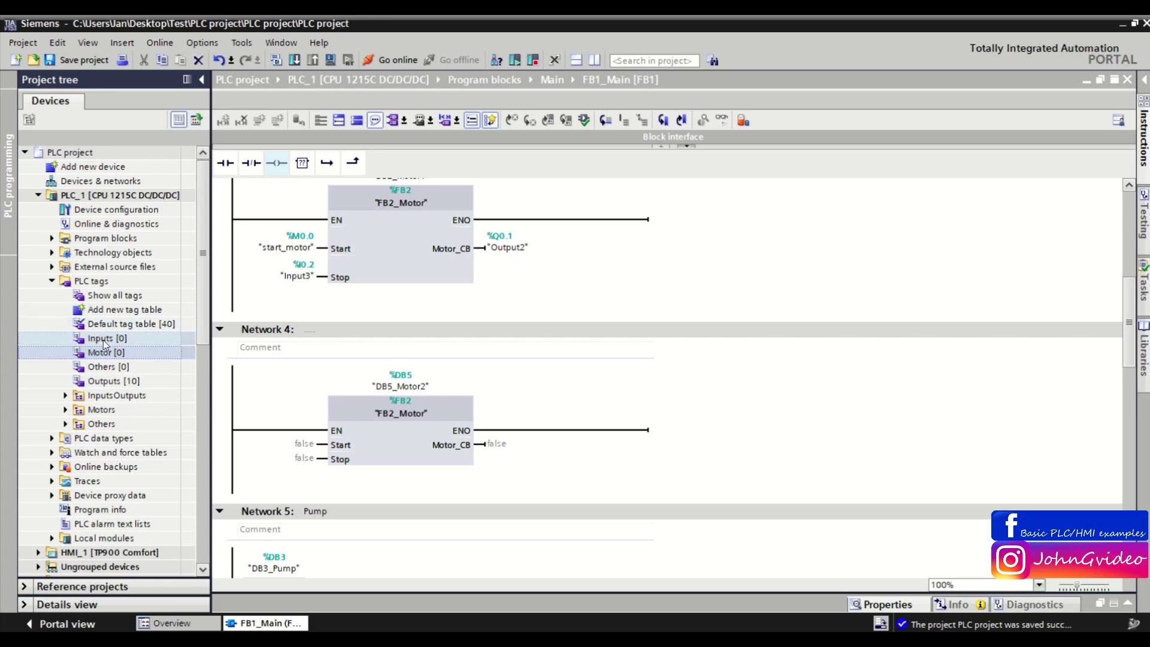
left_click(108, 381, "ctrl")
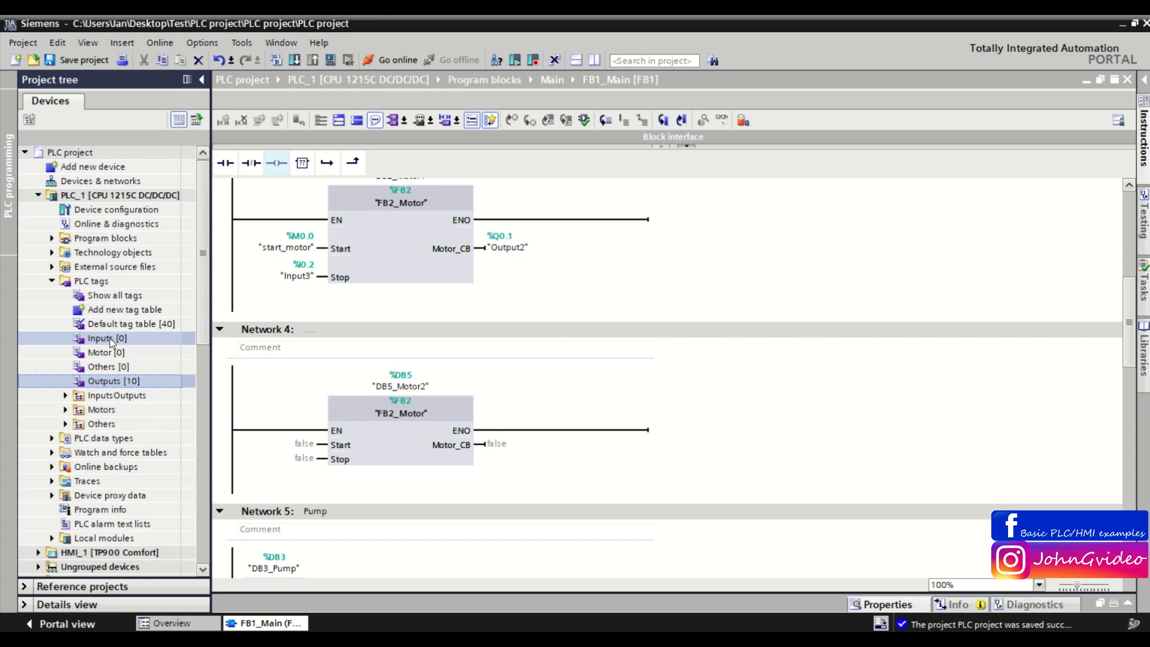
left_click_drag(110, 338, 85, 398)
Step: Move the Motor table into Motors and Others into Others; attempt moving the Default tag table
left_click(84, 342)
left_click_drag(84, 341, 80, 412)
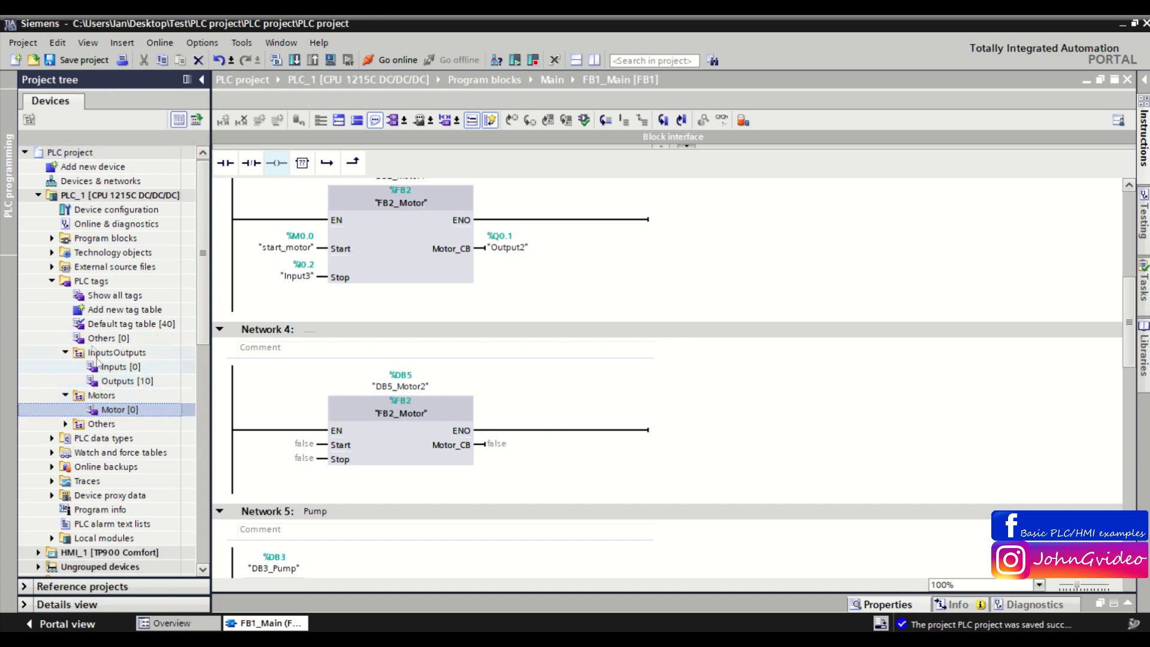
left_click(87, 338)
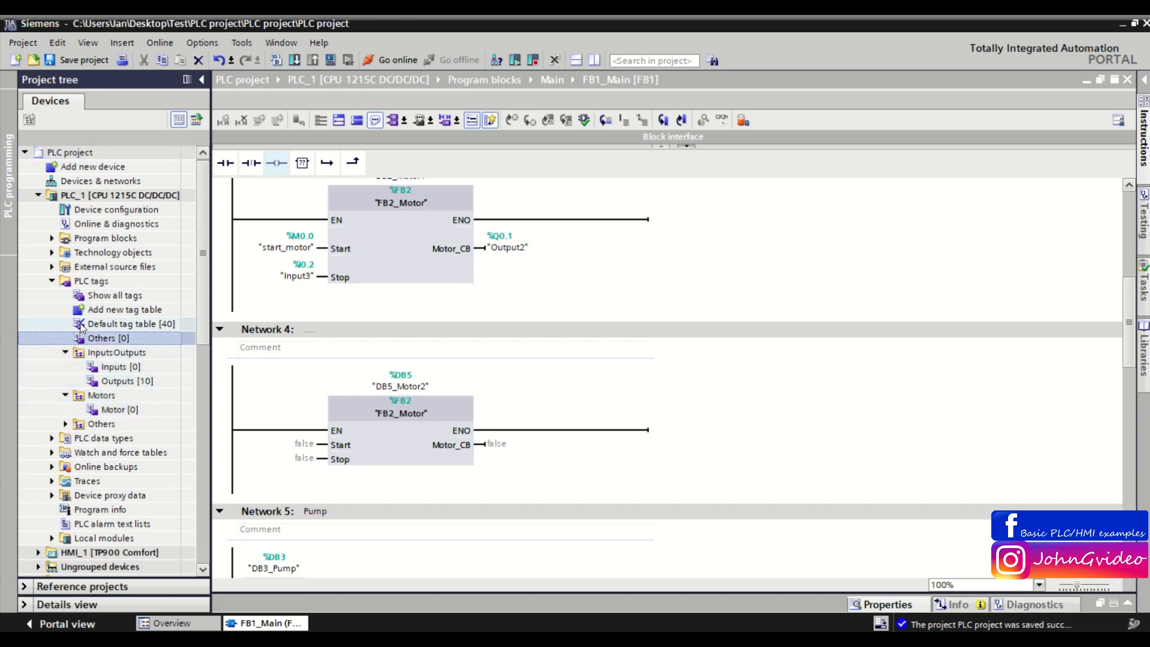
left_click_drag(82, 327, 89, 360)
left_click_drag(119, 336, 84, 422)
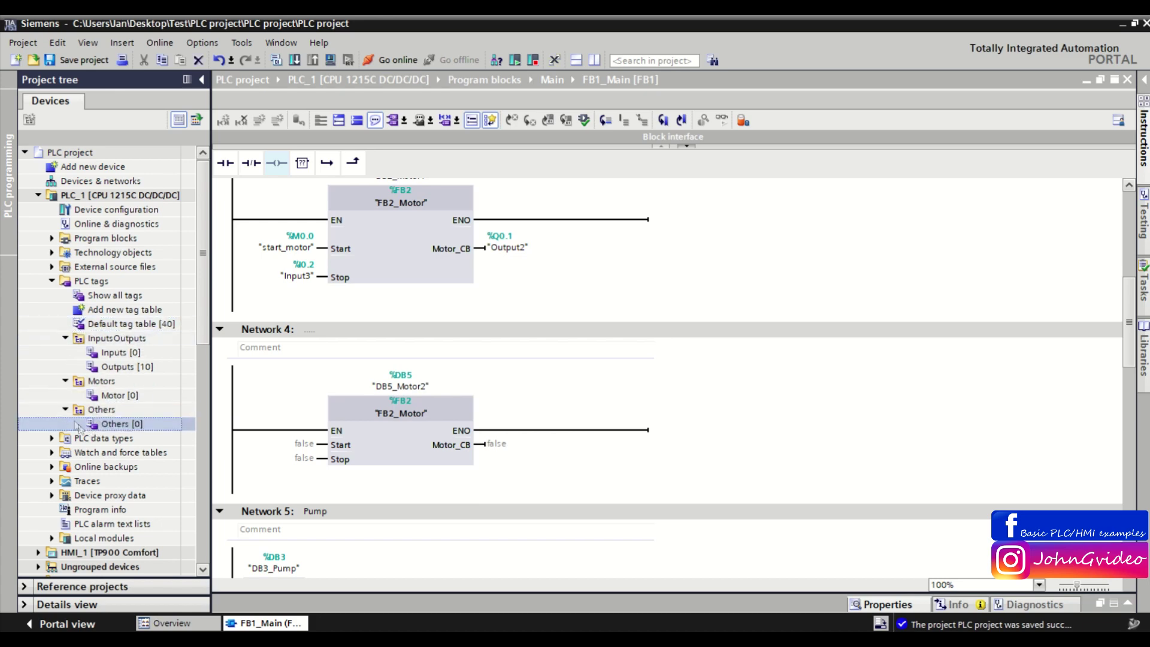
left_click(93, 323)
left_click_drag(93, 323, 82, 412)
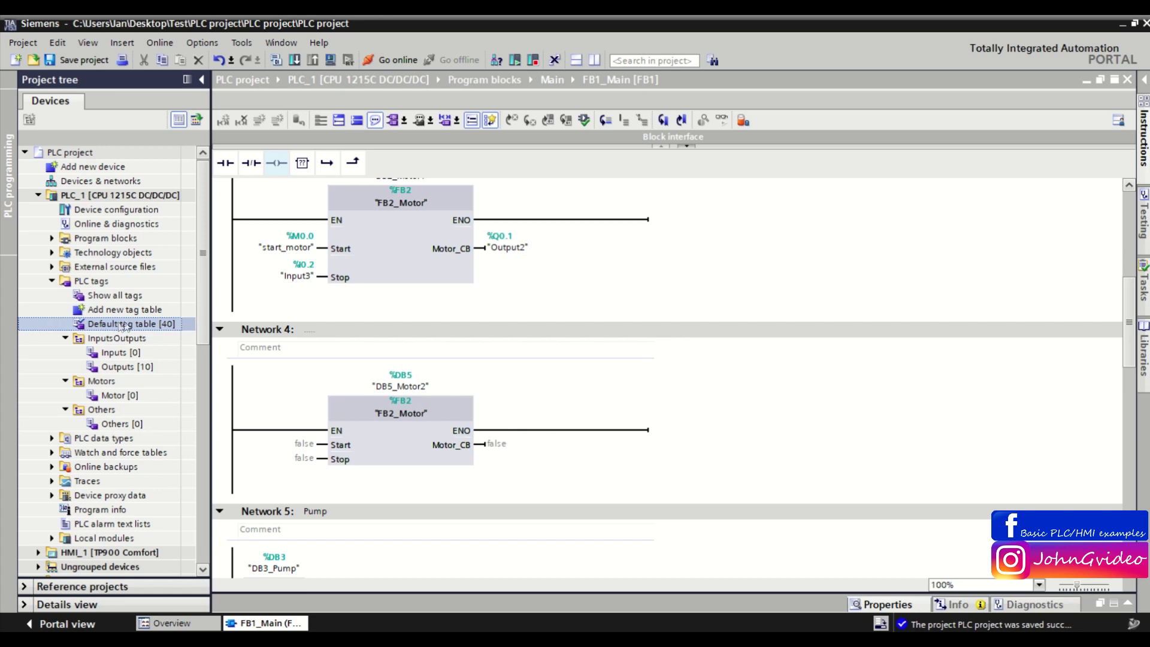
left_click(126, 323)
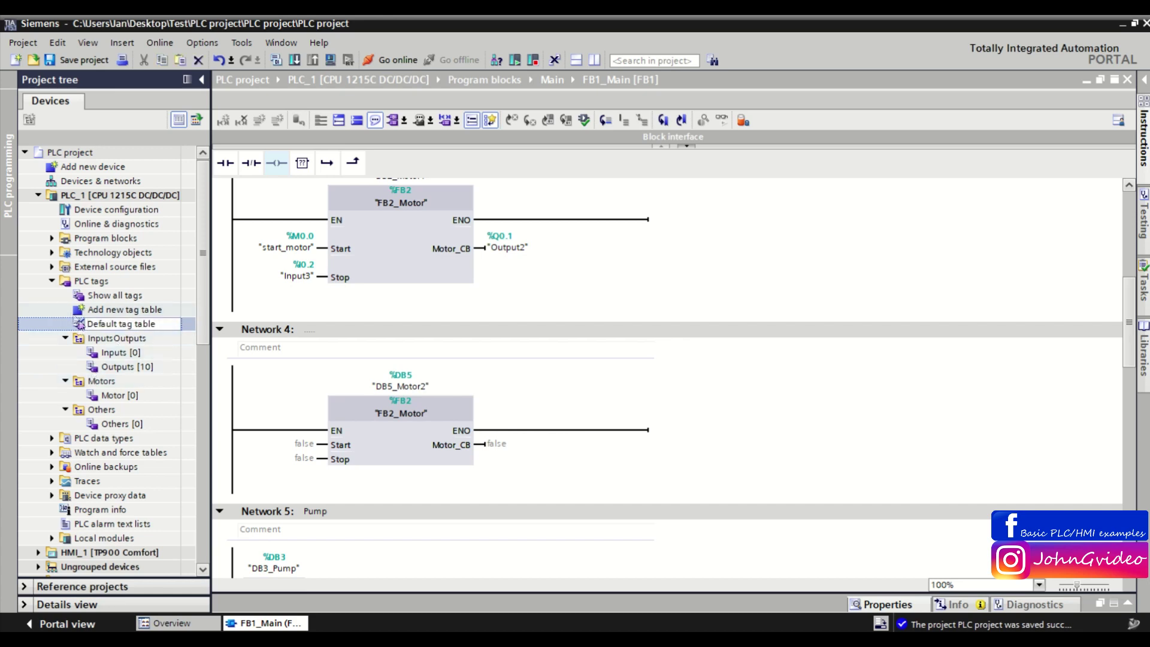
left_click(80, 325)
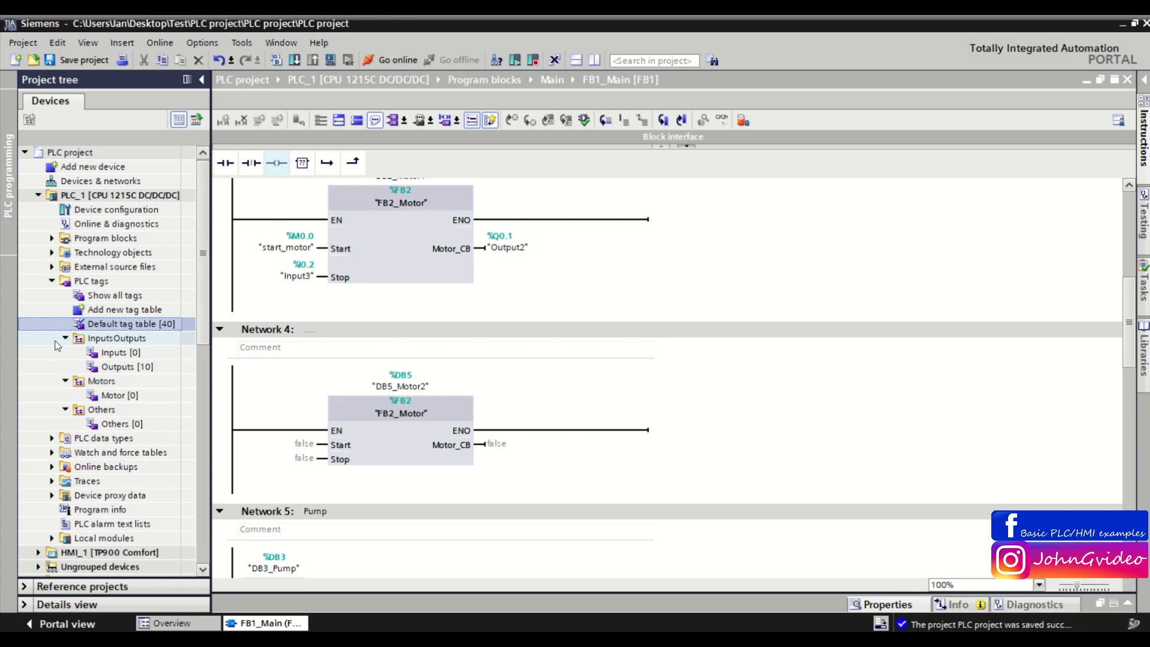
left_click(51, 238)
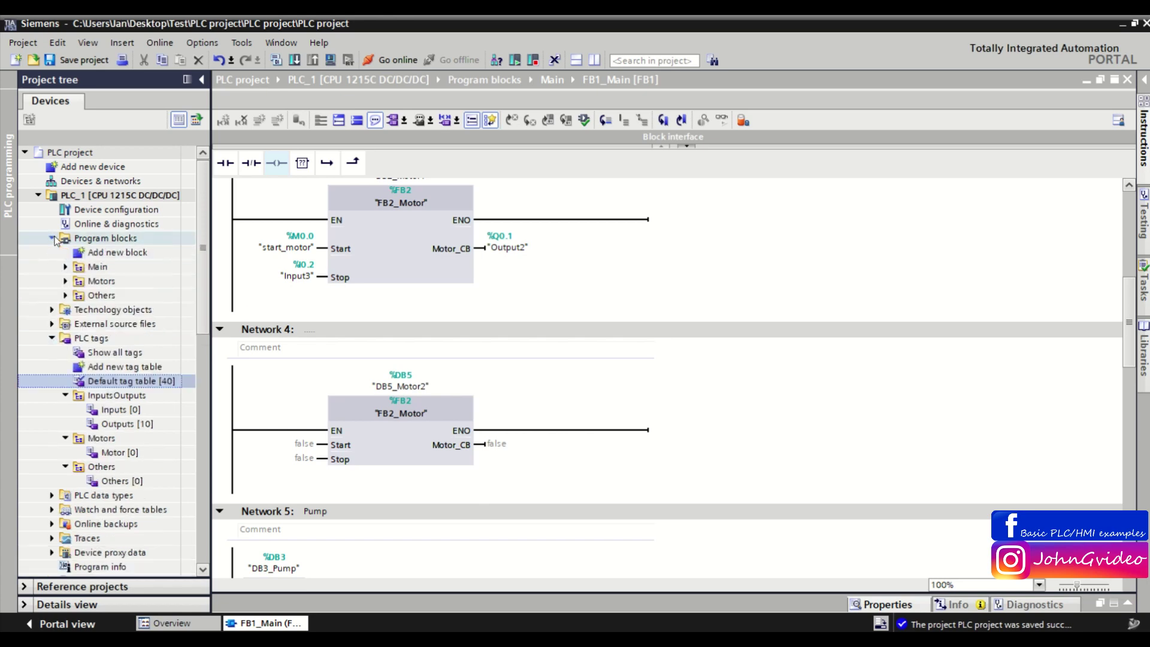
Step: Expand the Others, Motors and Main block groups and select FB2_Motor under Motors
left_click(66, 296)
left_click(66, 281)
left_click(66, 266)
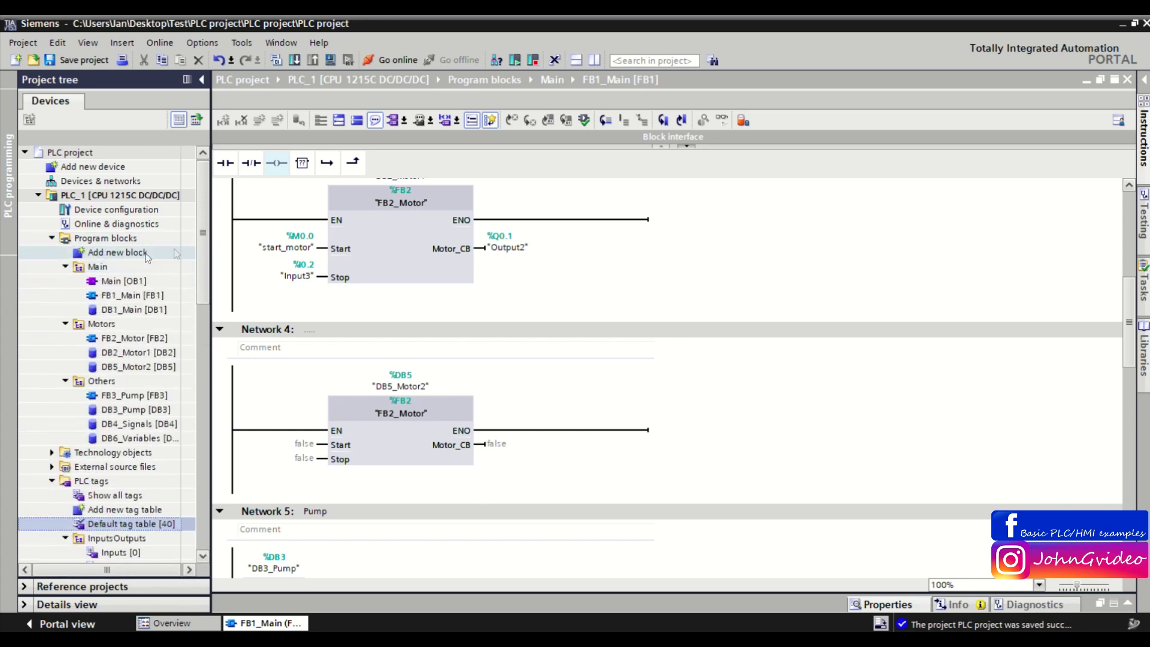
mouse_move(204, 234)
left_mouse_down()
mouse_move(215, 260)
mouse_move(225, 231)
left_mouse_up()
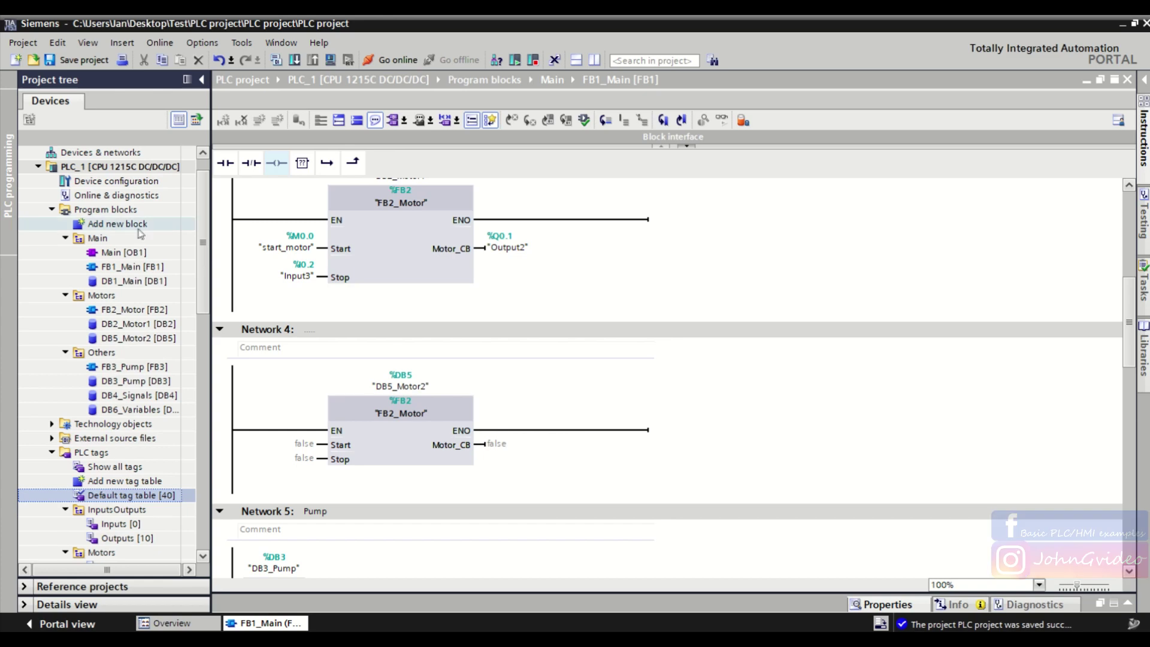
left_click(114, 310)
left_click(111, 324)
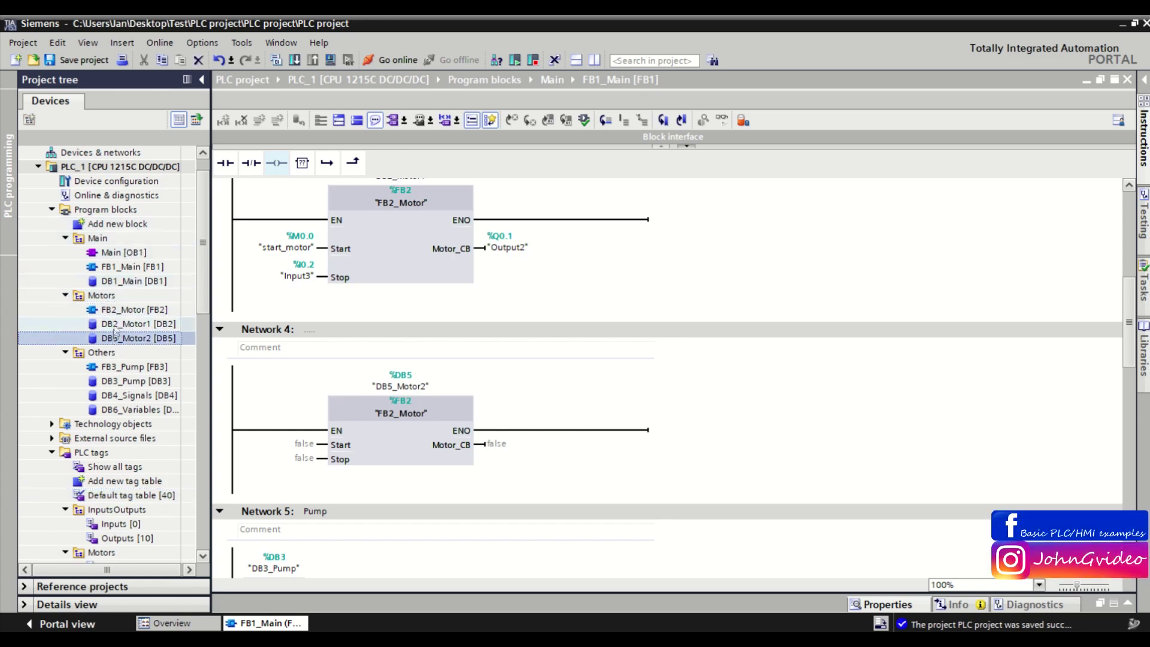
left_click(115, 311)
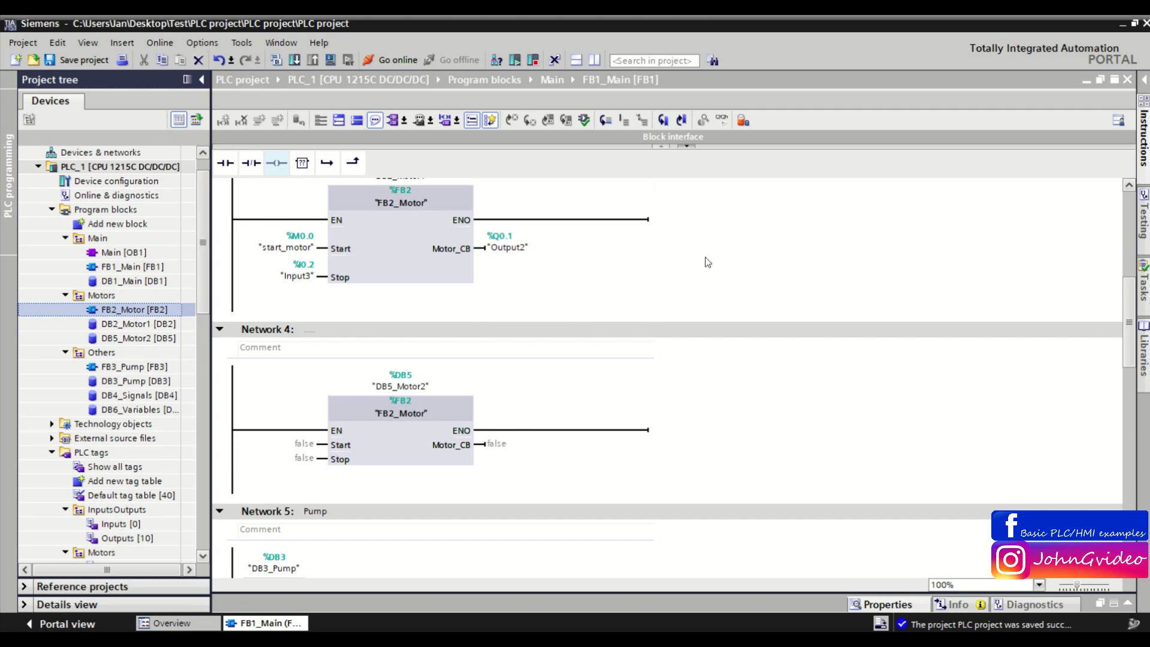